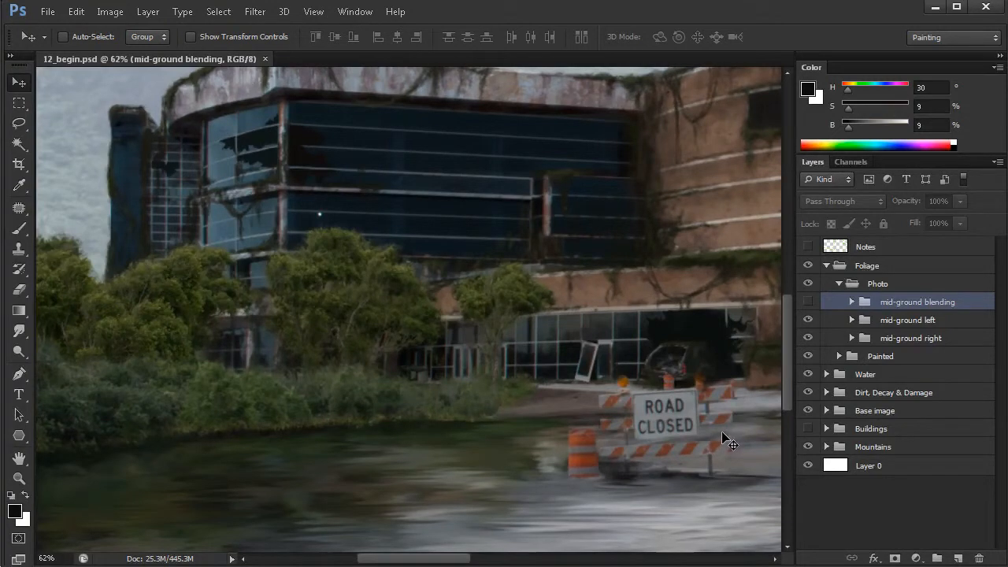
Add a new layer above the mid-ground blending group and name it "mid-ground paint"
{"action": "left_click", "coordinate": [957, 557]}
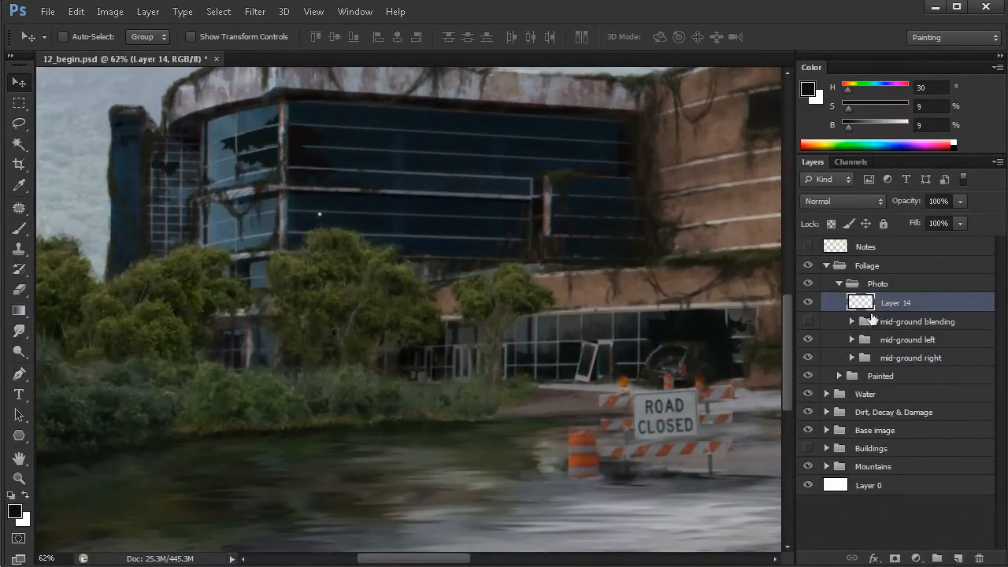
{"action": "double_click", "coordinate": [896, 304]}
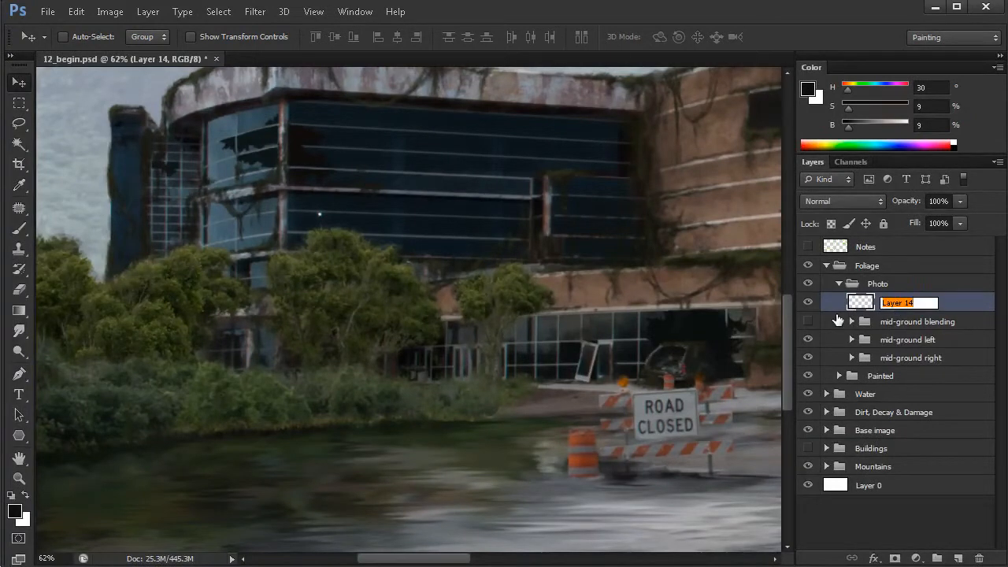
{"action": "type", "text": "mid-ground paint"}
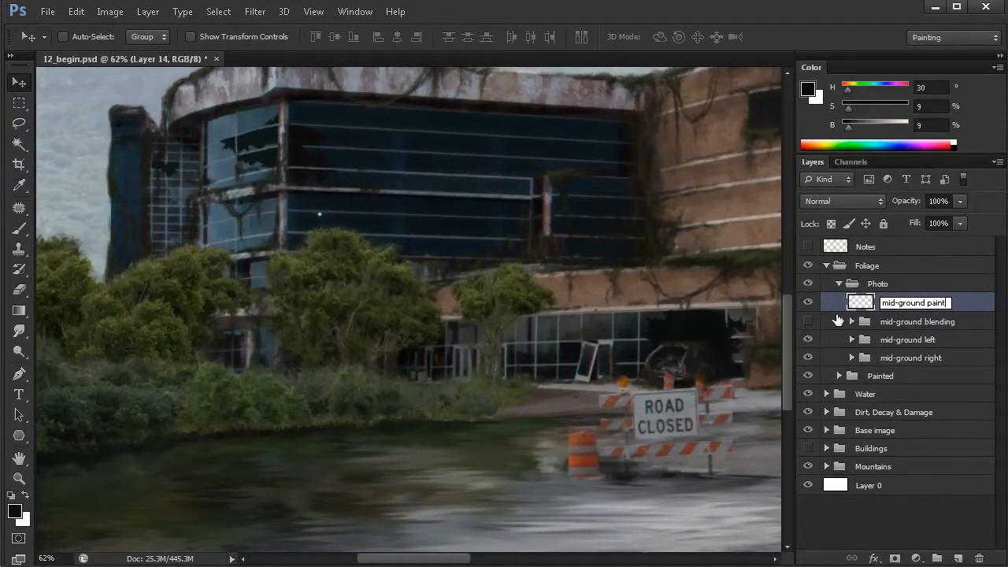
{"action": "key", "text": "Return"}
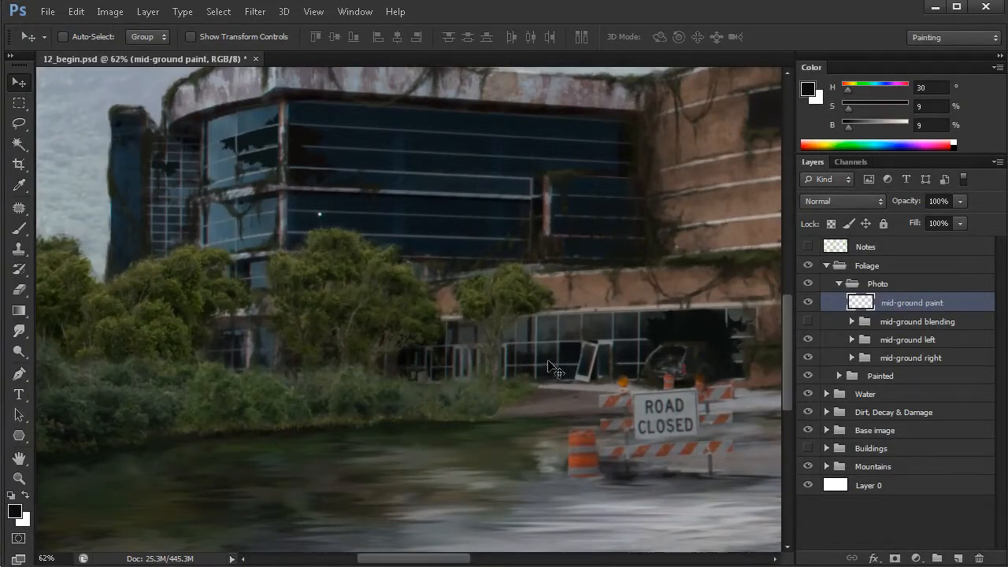
Set up the Brush tool with the Leaves 02 tip at 82 px for painting around the bushes' end
{"action": "key", "text": "b"}
{"action": "right_click", "coordinate": [371, 276]}
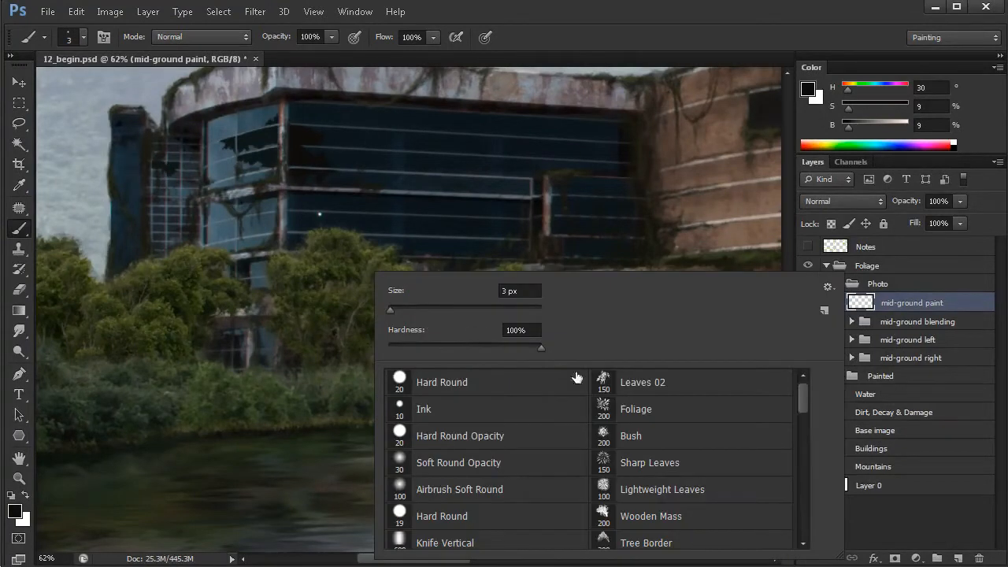
{"action": "left_click", "coordinate": [642, 383]}
{"action": "left_click_drag", "start_coordinate": [336, 404], "coordinate": [312, 408]}
{"action": "mouse_move", "coordinate": [508, 419]}
{"action": "left_mouse_down"}
{"action": "mouse_move", "coordinate": [534, 420]}
{"action": "mouse_move", "coordinate": [511, 432]}
{"action": "left_mouse_up"}
{"action": "left_click_drag", "start_coordinate": [432, 411], "coordinate": [460, 411]}
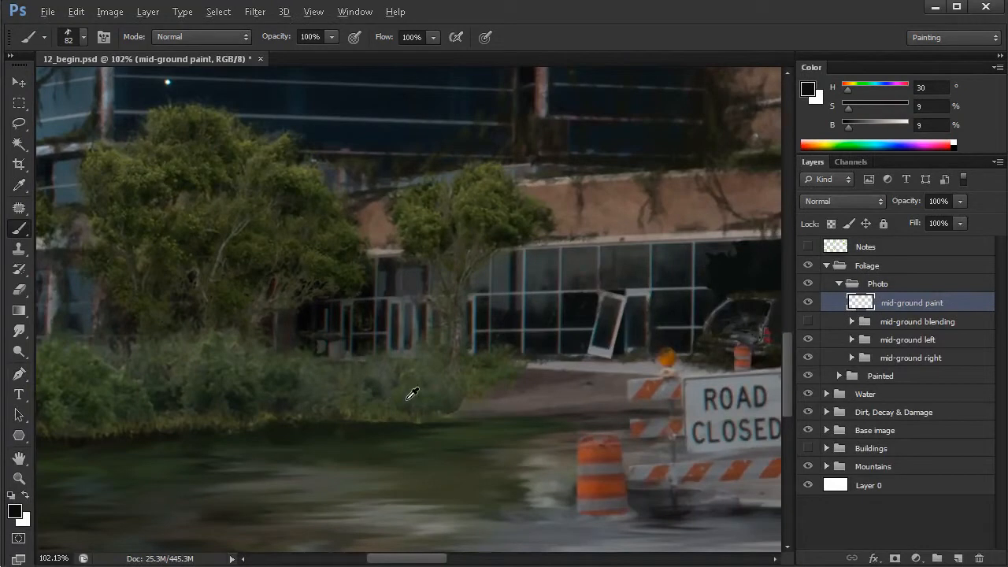
Paint dark leaf strokes, using colours sampled from the bushes, where the bush end meets the dirt patch, reducing the brush to 36 px
{"action": "left_click", "coordinate": [451, 401], "text": "alt"}
{"action": "mouse_move", "coordinate": [494, 400]}
{"action": "left_mouse_down"}
{"action": "mouse_move", "coordinate": [465, 395]}
{"action": "mouse_move", "coordinate": [488, 385]}
{"action": "mouse_move", "coordinate": [499, 397]}
{"action": "mouse_move", "coordinate": [557, 402]}
{"action": "mouse_move", "coordinate": [474, 403]}
{"action": "mouse_move", "coordinate": [441, 411]}
{"action": "left_mouse_up"}
{"action": "left_click", "coordinate": [284, 399], "text": "alt"}
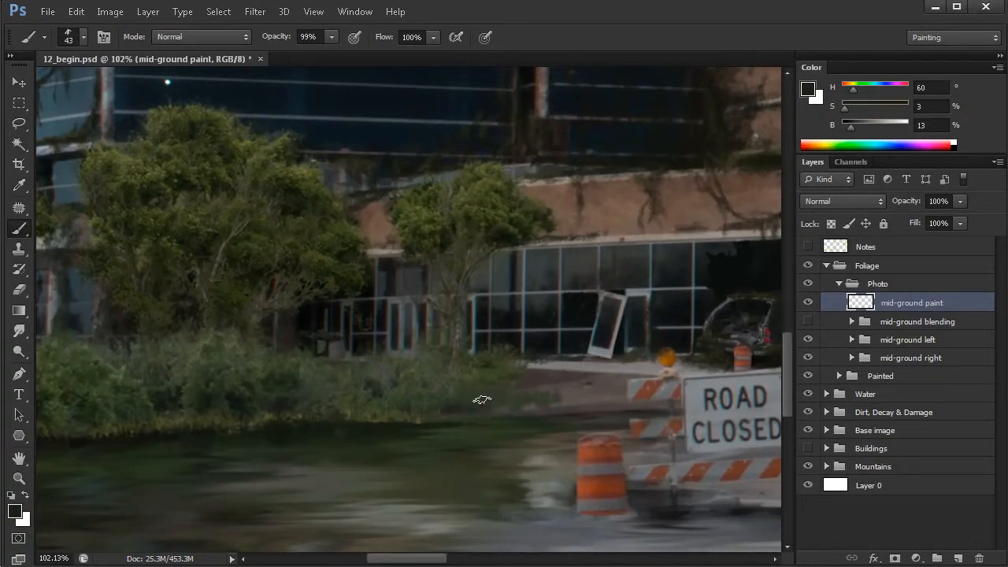
{"action": "left_click_drag", "start_coordinate": [556, 417], "coordinate": [492, 411]}
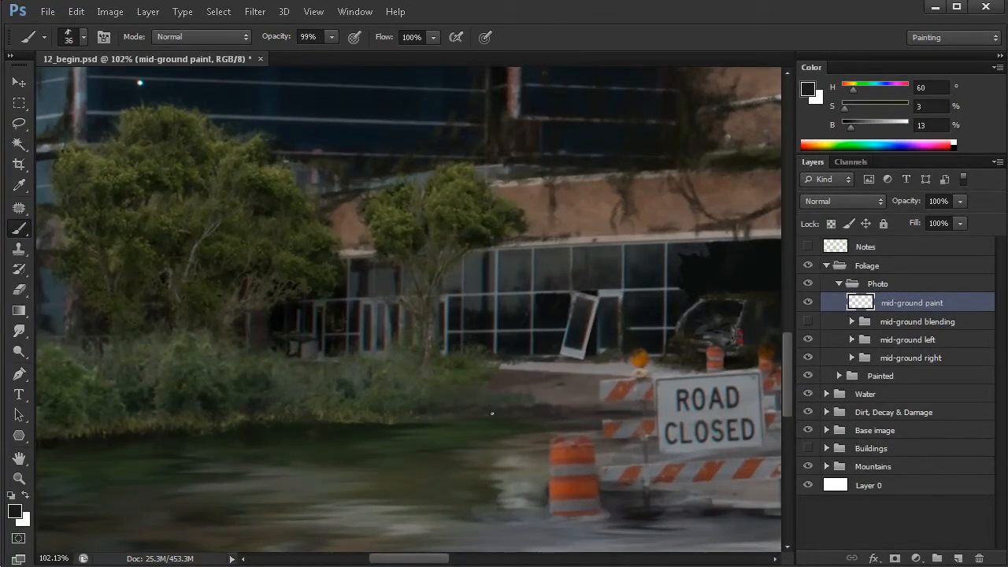
Extend the foliage over the dirt patch with muted greens sampled from the bushes, going from a 58 px to a 22 px brush
{"action": "left_click", "coordinate": [468, 373], "text": "alt"}
{"action": "mouse_move", "coordinate": [526, 400]}
{"action": "left_mouse_down"}
{"action": "mouse_move", "coordinate": [543, 401]}
{"action": "mouse_move", "coordinate": [494, 385]}
{"action": "mouse_move", "coordinate": [567, 403]}
{"action": "left_mouse_up"}
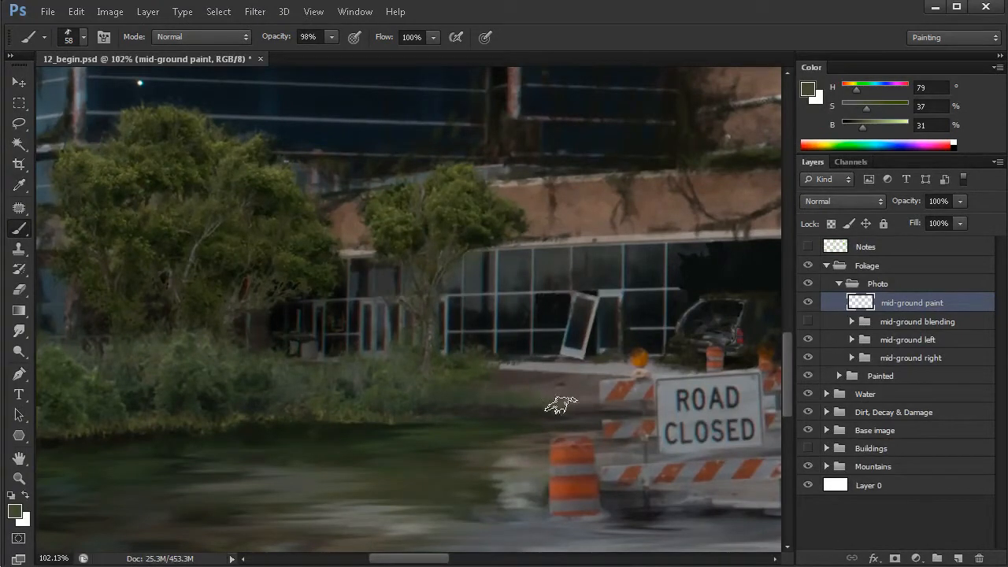
{"action": "left_click", "coordinate": [356, 374], "text": "alt"}
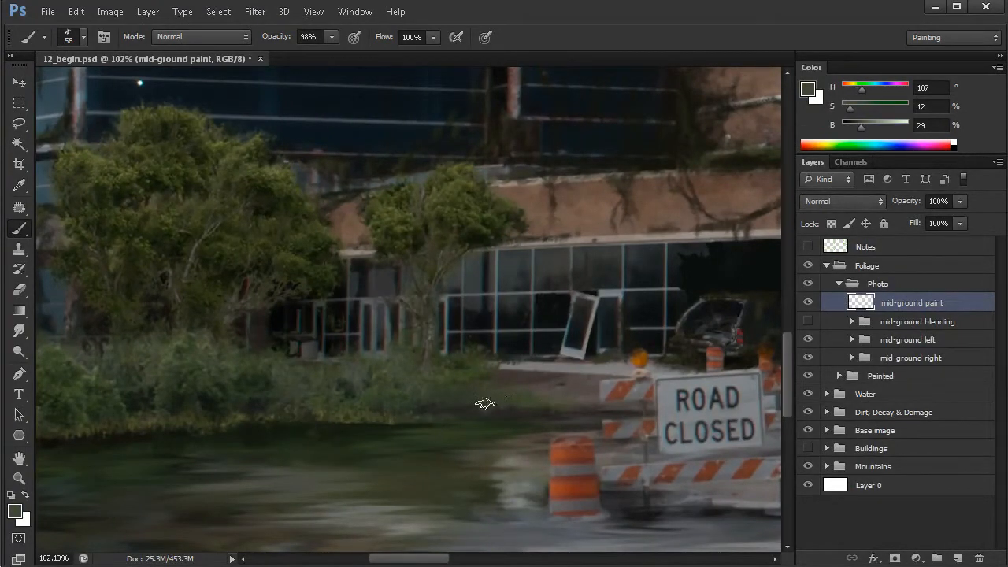
{"action": "left_click_drag", "start_coordinate": [499, 398], "coordinate": [484, 401]}
{"action": "left_click_drag", "start_coordinate": [271, 37], "coordinate": [480, 205]}
{"action": "left_click", "coordinate": [395, 363], "text": "alt"}
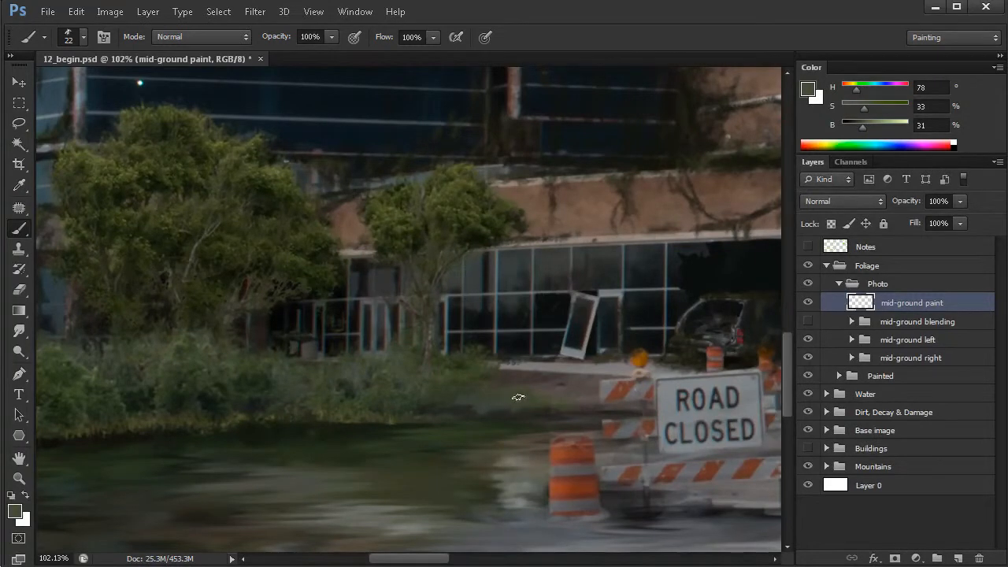
Add fine dark and olive leaf strokes to the low foliage beside the barricade with the 22 px brush, sampling nearby colours
{"action": "left_click", "coordinate": [497, 254], "text": "alt"}
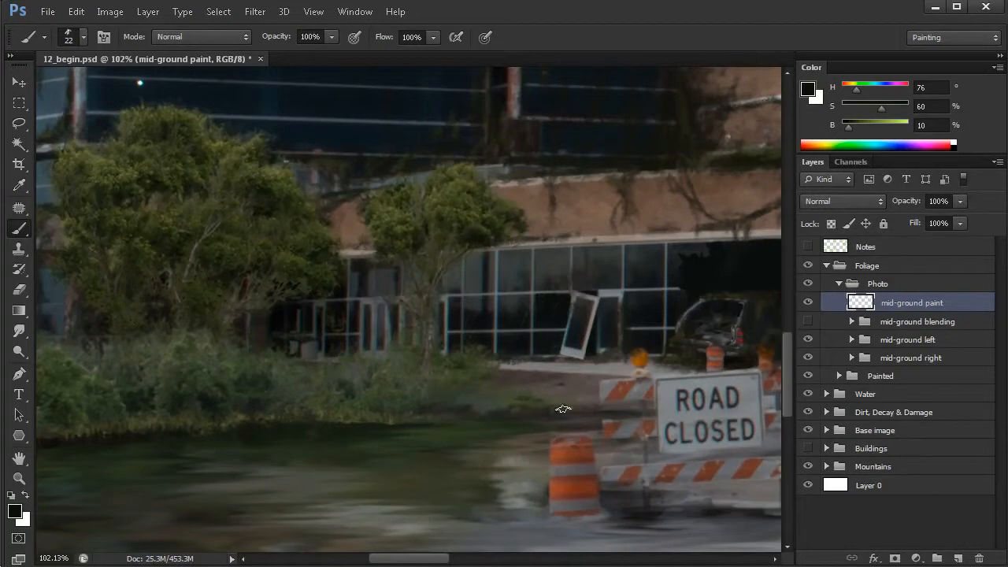
{"action": "left_click", "coordinate": [394, 416], "text": "alt"}
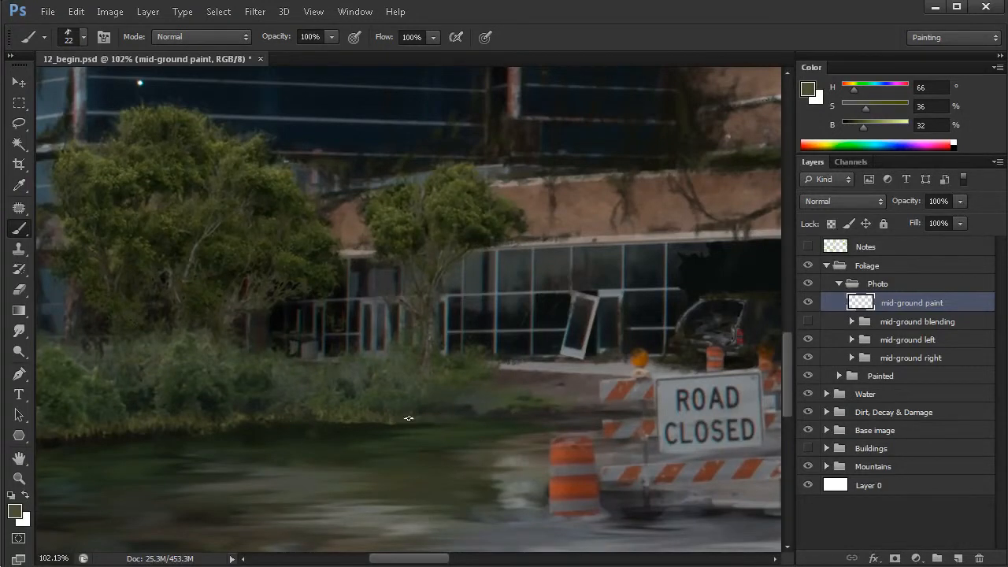
{"action": "left_click", "coordinate": [394, 417], "text": "alt"}
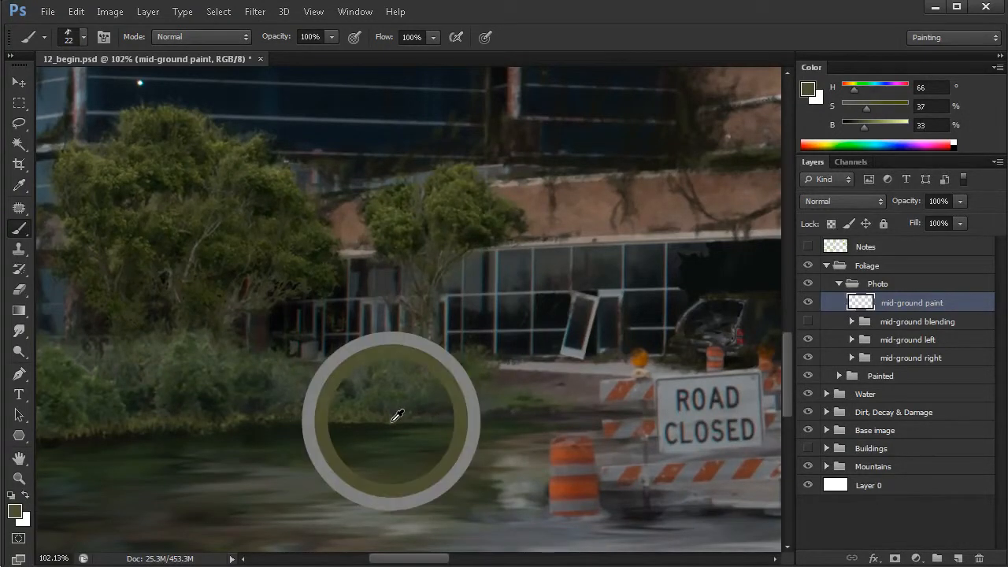
{"action": "left_click", "coordinate": [279, 408], "text": "alt"}
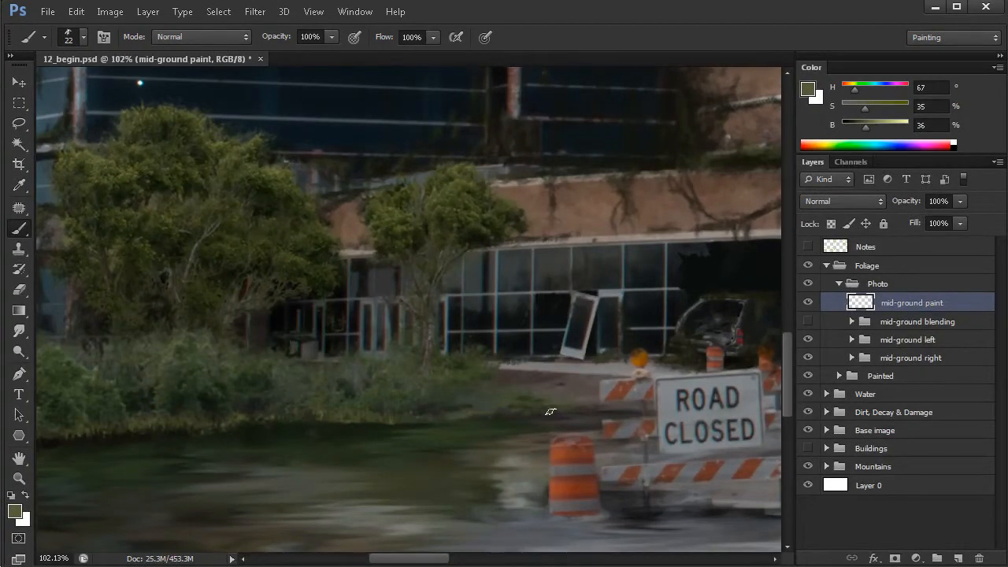
{"action": "left_click", "coordinate": [499, 404], "text": "alt"}
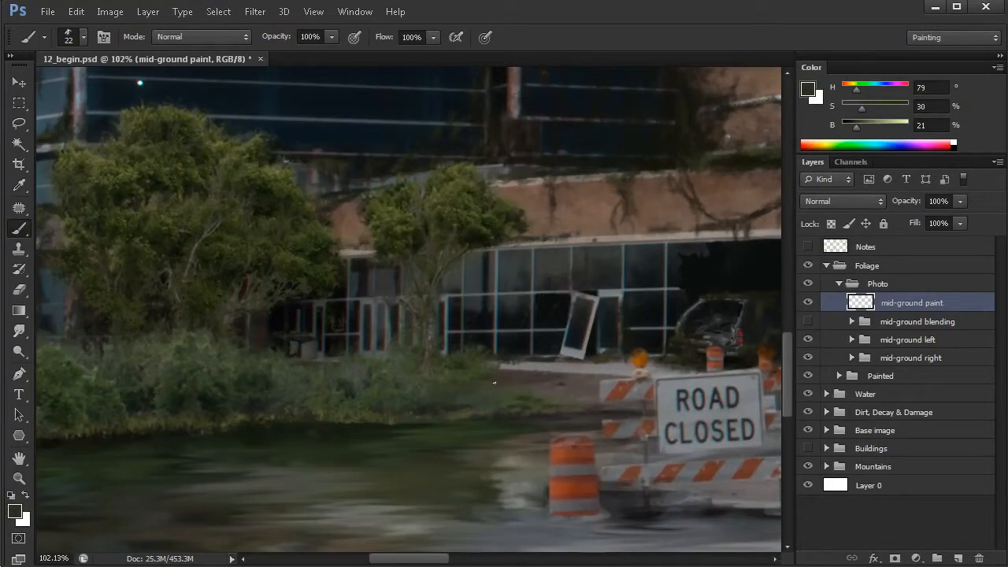
Erase the bush edge near the pavement on Layer 15 (merged) in the mid-ground left group, using a 48 px leaf-shaped eraser
{"action": "left_click", "coordinate": [807, 340]}
{"action": "left_click", "coordinate": [807, 339]}
{"action": "left_click", "coordinate": [852, 339]}
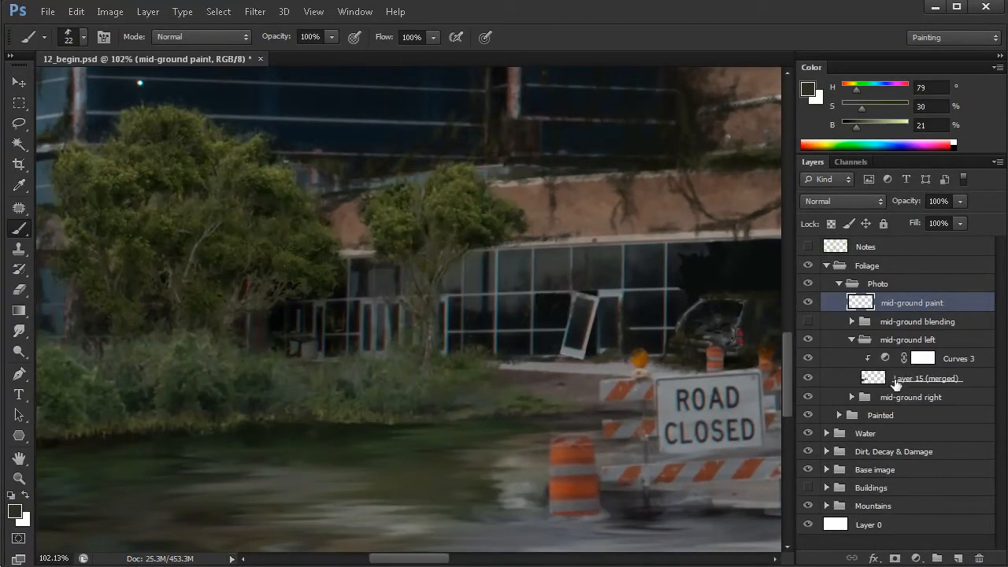
{"action": "left_click", "coordinate": [875, 383]}
{"action": "key", "text": "e"}
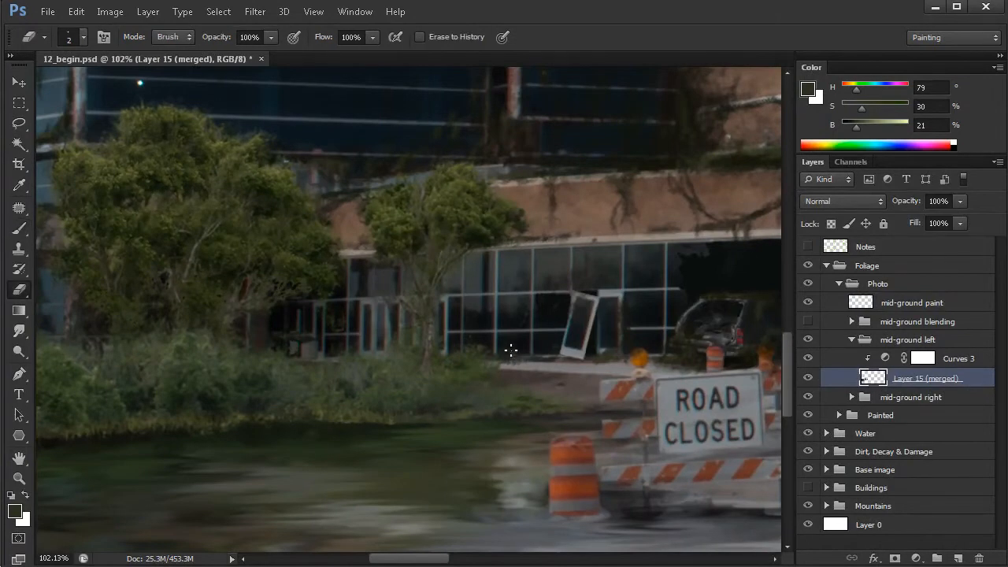
{"action": "right_click", "coordinate": [498, 329]}
{"action": "left_click", "coordinate": [758, 447]}
{"action": "left_click", "coordinate": [569, 323]}
{"action": "left_click_drag", "start_coordinate": [537, 327], "coordinate": [496, 328]}
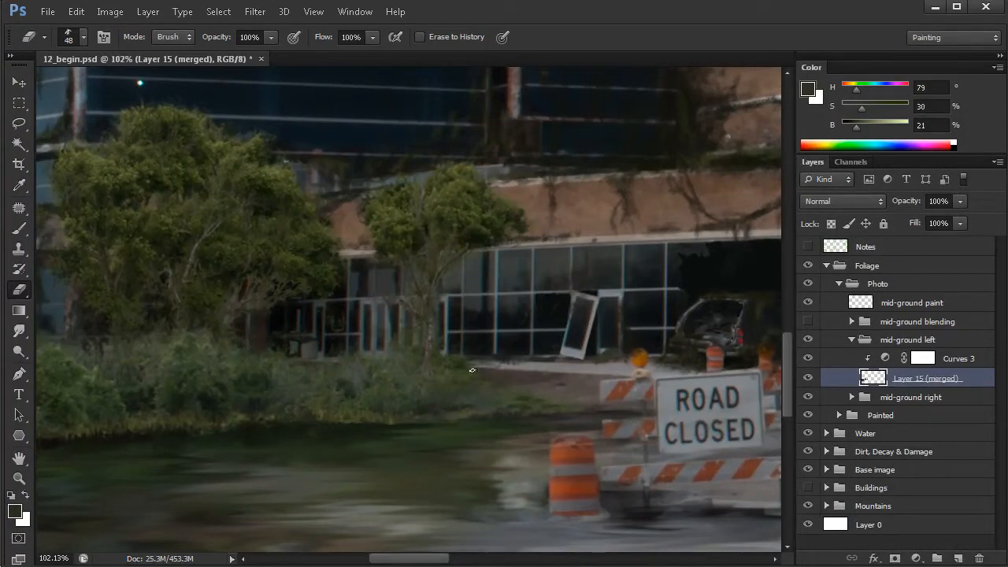
Paint dark and green leaf strokes at the trimmed bush edge on the mid-ground paint layer with a 26 px brush and sampled colours
{"action": "left_click", "coordinate": [851, 340]}
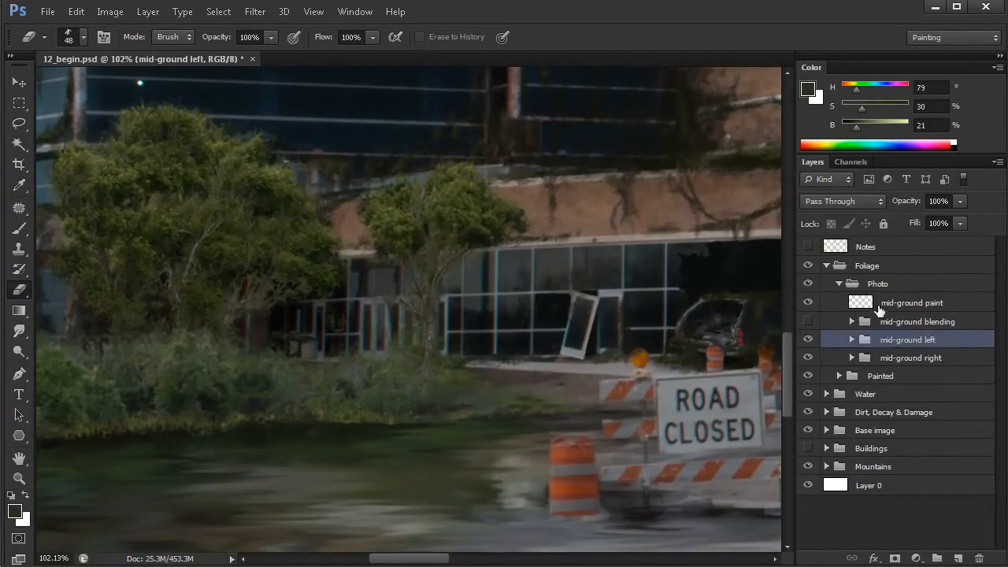
{"action": "left_click", "coordinate": [911, 303]}
{"action": "key", "text": "b"}
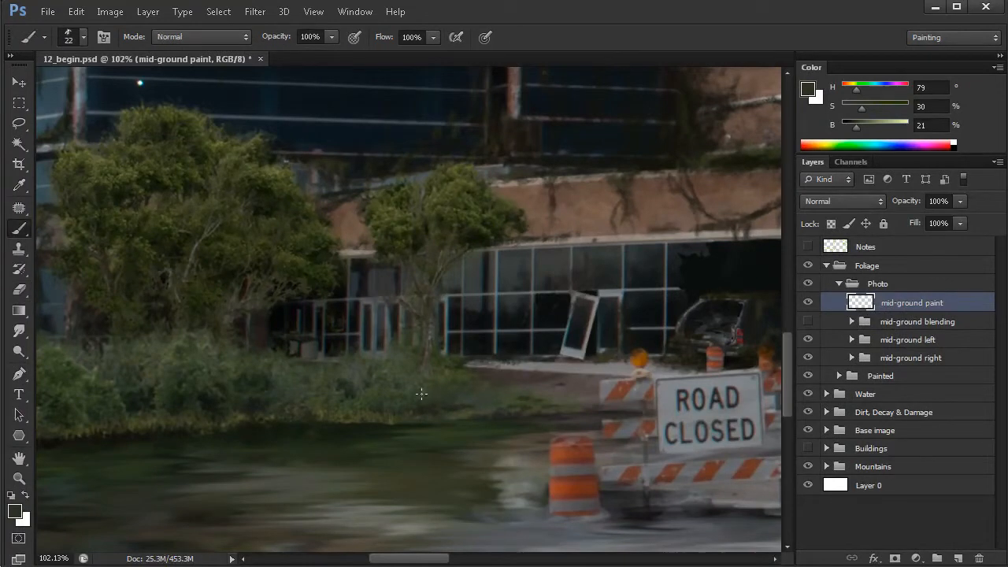
{"action": "left_click", "coordinate": [423, 411], "text": "alt"}
{"action": "left_click_drag", "start_coordinate": [468, 406], "coordinate": [472, 405]}
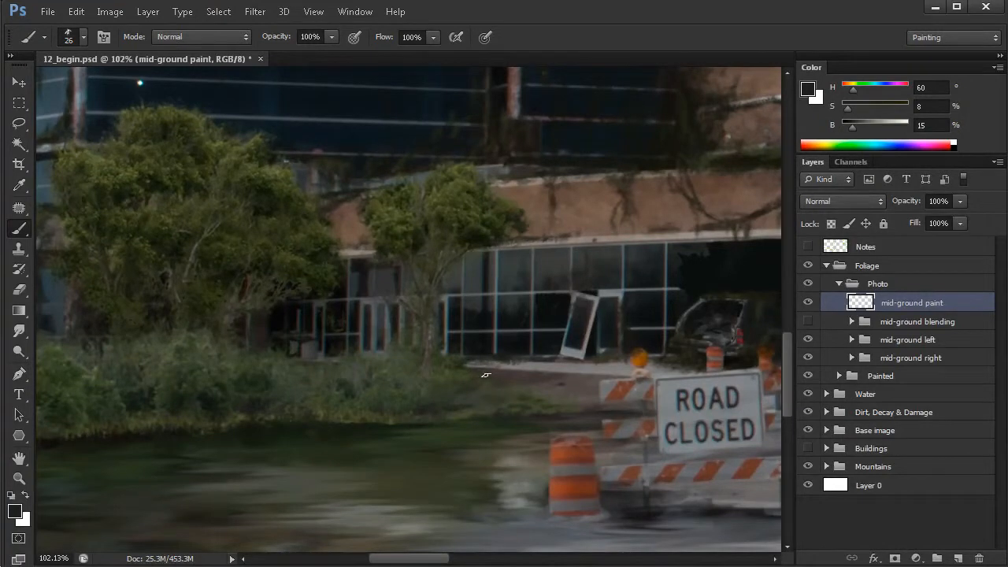
{"action": "left_click", "coordinate": [500, 388], "text": "alt"}
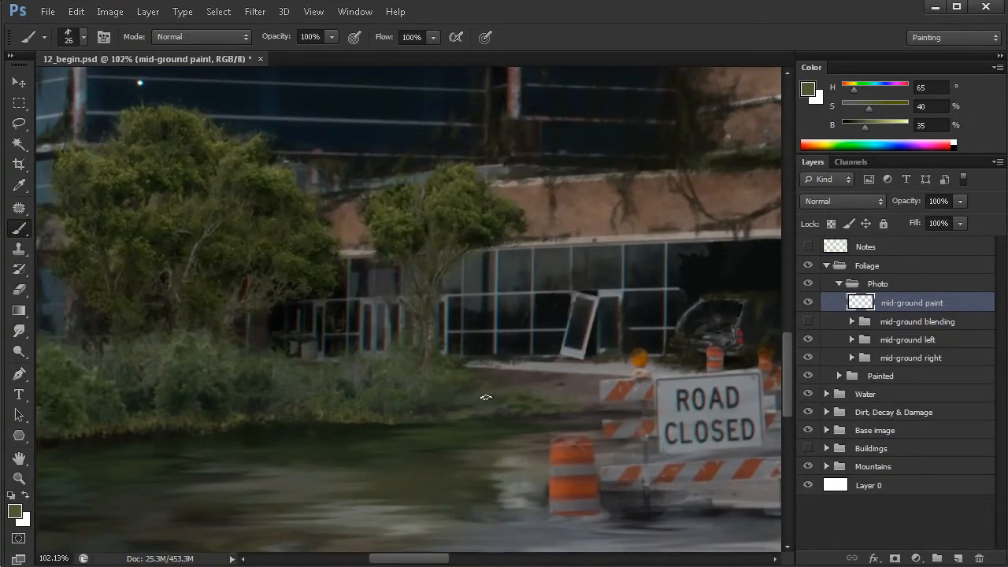
{"action": "left_click", "coordinate": [461, 371], "text": "alt"}
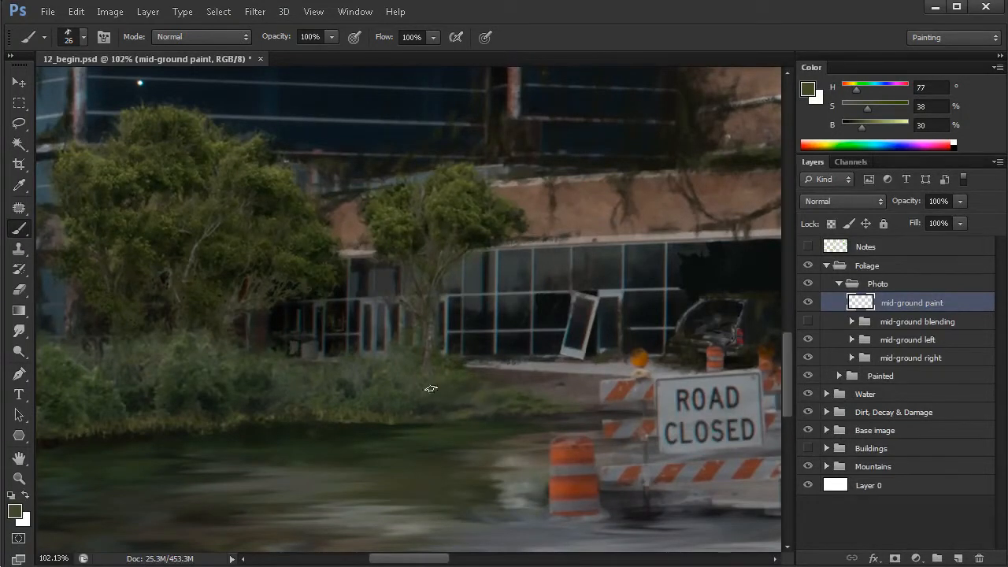
Blend the foliage into the waterline with 26 px leaf strokes in colours sampled from the bushes, grass and bank
{"action": "mouse_move", "coordinate": [521, 422]}
{"action": "left_mouse_down"}
{"action": "mouse_move", "coordinate": [451, 415]}
{"action": "mouse_move", "coordinate": [504, 418]}
{"action": "left_mouse_up"}
{"action": "left_click", "coordinate": [475, 419], "text": "alt"}
{"action": "left_click", "coordinate": [475, 420], "text": "alt"}
{"action": "left_click", "coordinate": [358, 377], "text": "alt"}
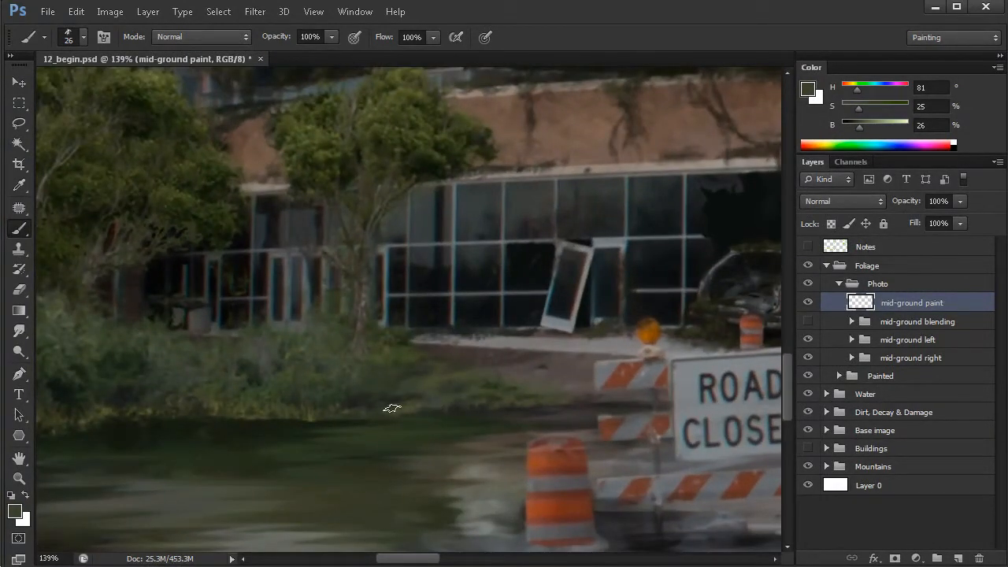
{"action": "left_click", "coordinate": [381, 394], "text": "alt"}
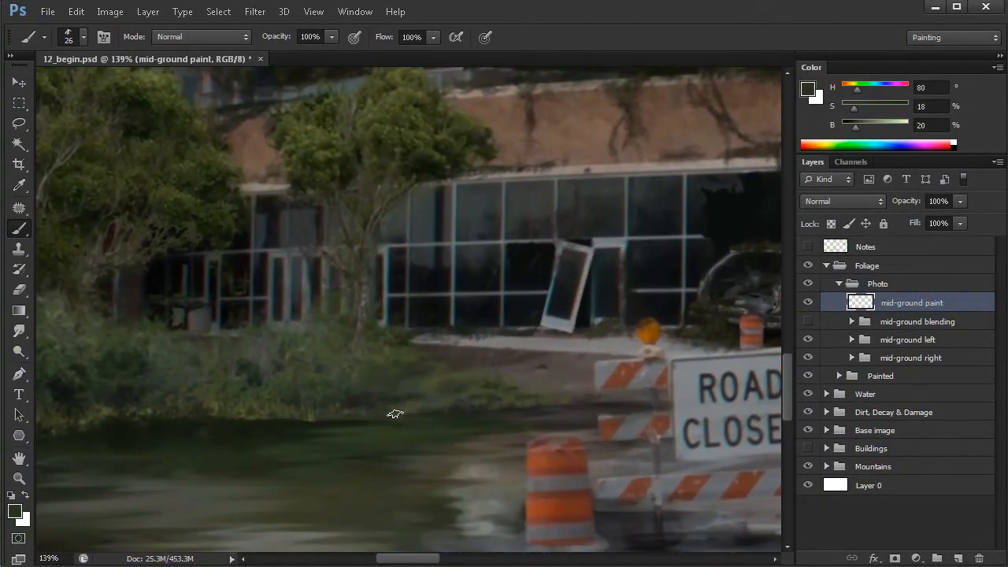
{"action": "left_click", "coordinate": [369, 397], "text": "alt"}
{"action": "left_click", "coordinate": [451, 407], "text": "alt"}
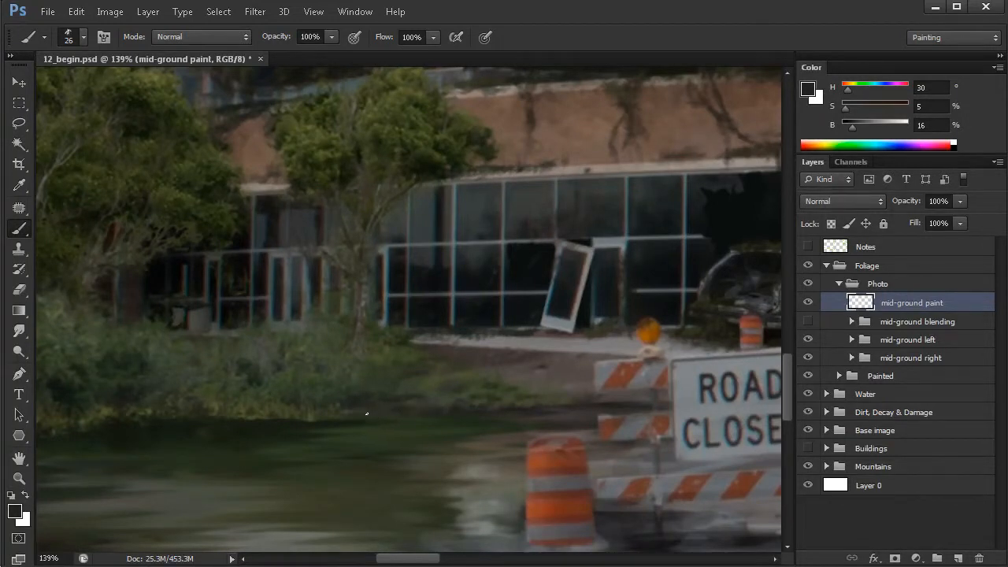
{"action": "left_click", "coordinate": [309, 423], "text": "alt"}
{"action": "left_click", "coordinate": [293, 423], "text": "alt"}
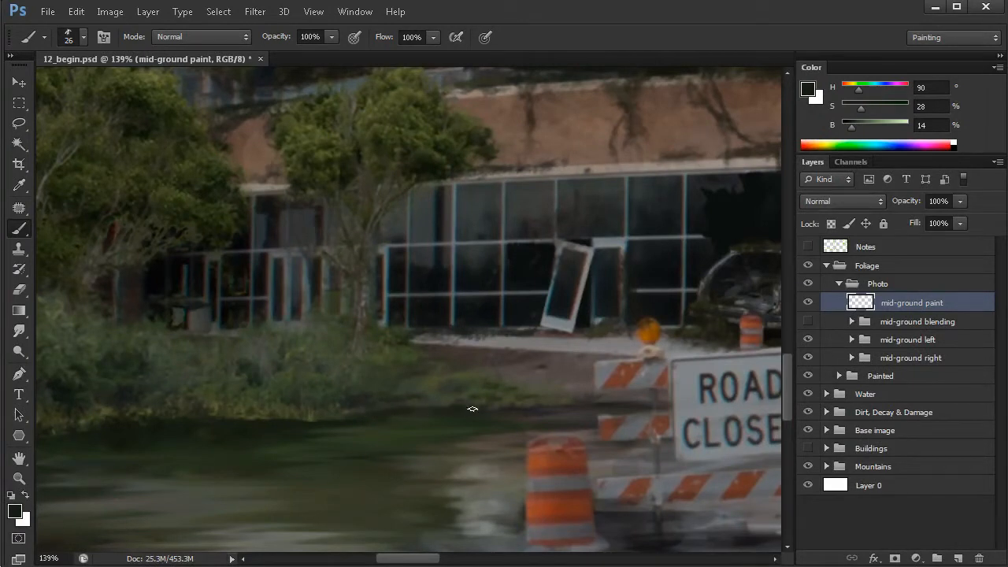
Examine the blended bush edge within the whole painting, along with the mountains, building and mid-ground trees
{"action": "scroll", "coordinate": [515, 438], "scroll_direction": "down", "scroll_amount": 3}
{"action": "left_click_drag", "start_coordinate": [487, 423], "coordinate": [422, 411]}
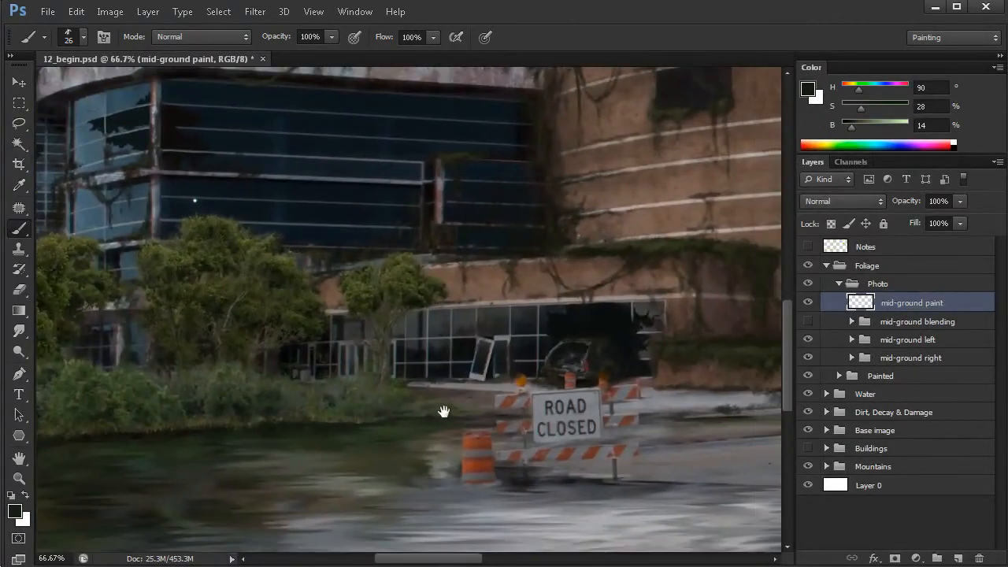
{"action": "scroll", "coordinate": [519, 433], "scroll_direction": "down", "scroll_amount": 1}
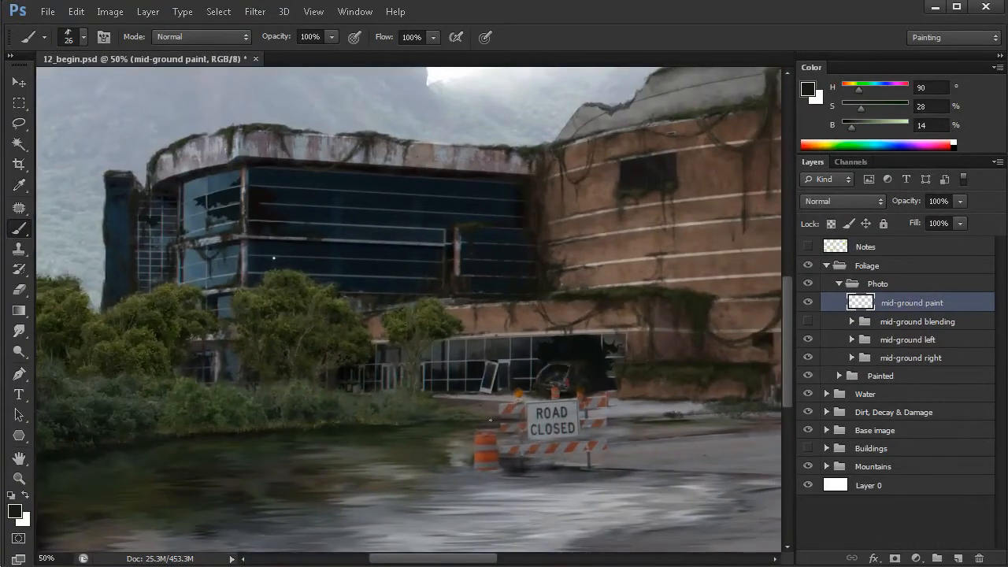
{"action": "left_click_drag", "start_coordinate": [620, 436], "coordinate": [564, 431]}
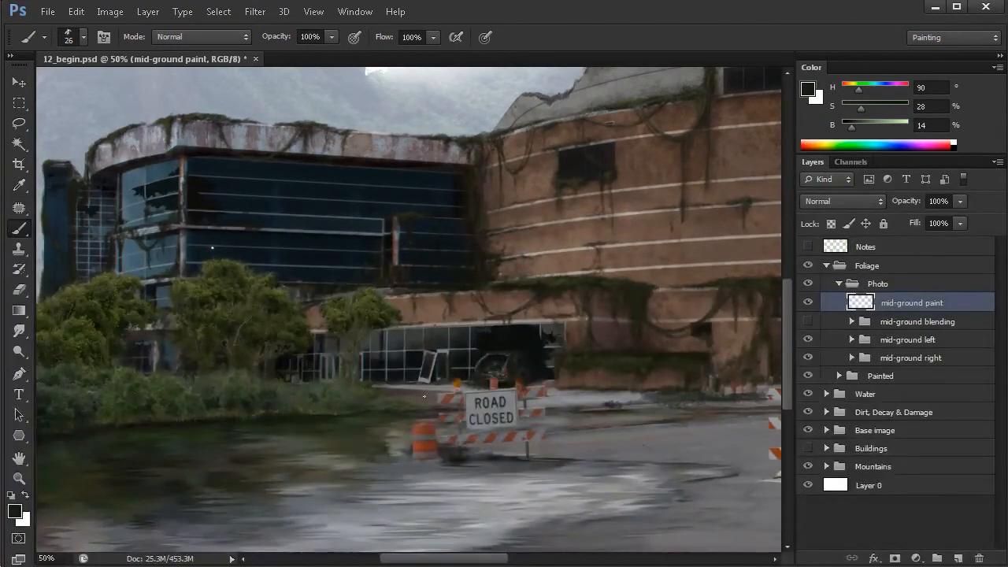
{"action": "mouse_move", "coordinate": [611, 404]}
{"action": "left_mouse_down"}
{"action": "mouse_move", "coordinate": [444, 402]}
{"action": "mouse_move", "coordinate": [449, 412]}
{"action": "left_mouse_up"}
{"action": "left_click", "coordinate": [478, 408], "text": "alt"}
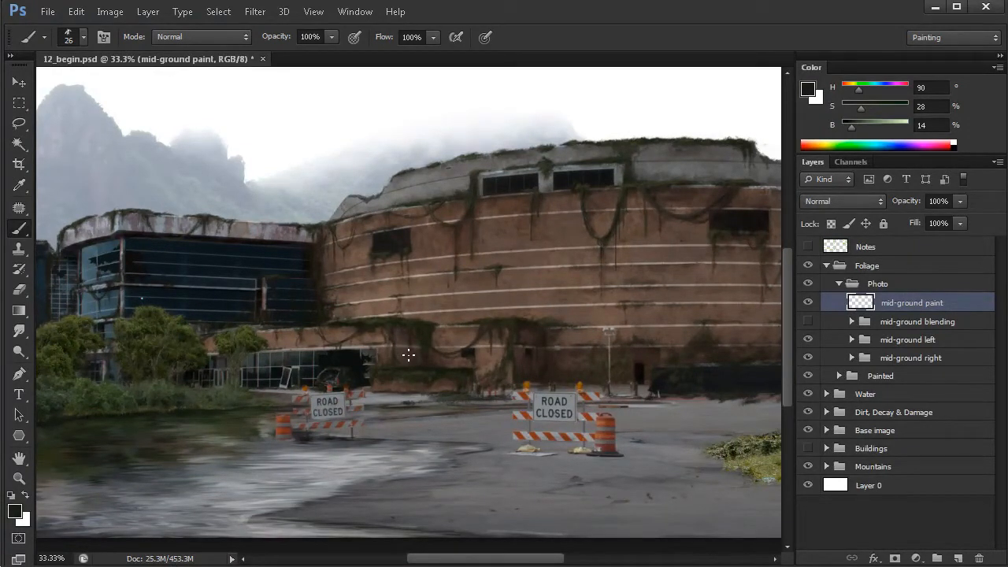
{"action": "left_click_drag", "start_coordinate": [333, 299], "coordinate": [446, 353]}
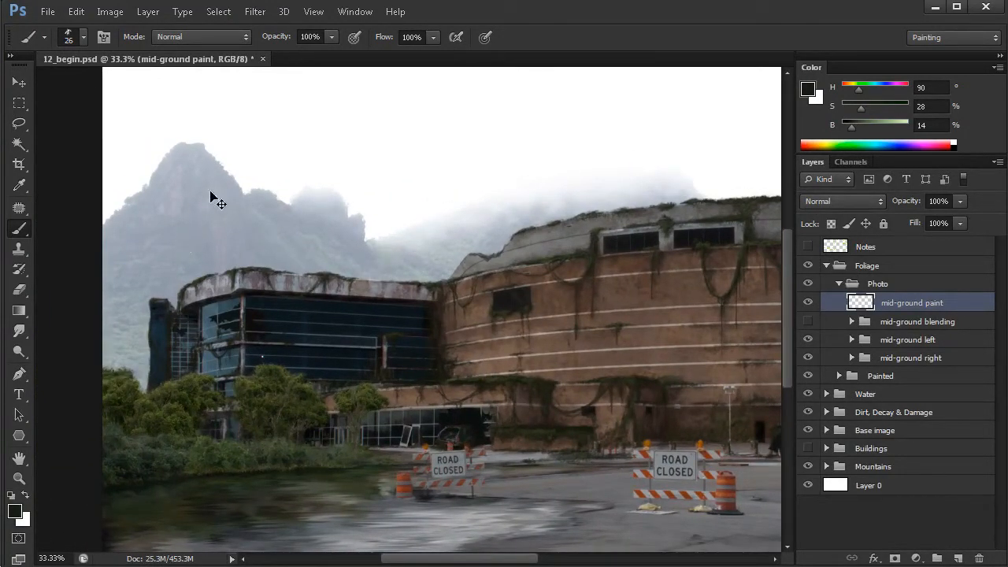
{"action": "left_click_drag", "start_coordinate": [261, 225], "coordinate": [304, 247]}
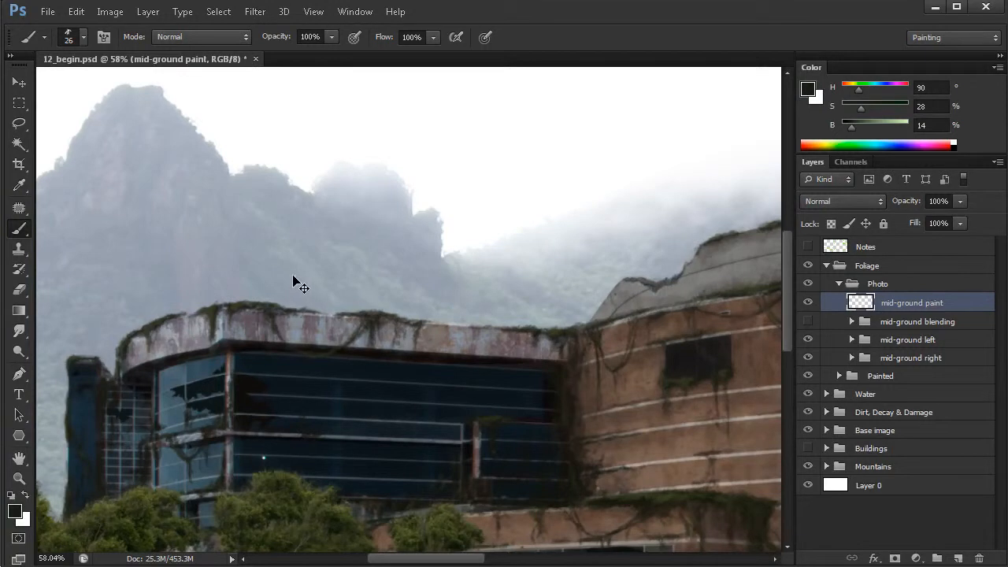
{"action": "left_click_drag", "start_coordinate": [473, 452], "coordinate": [545, 334]}
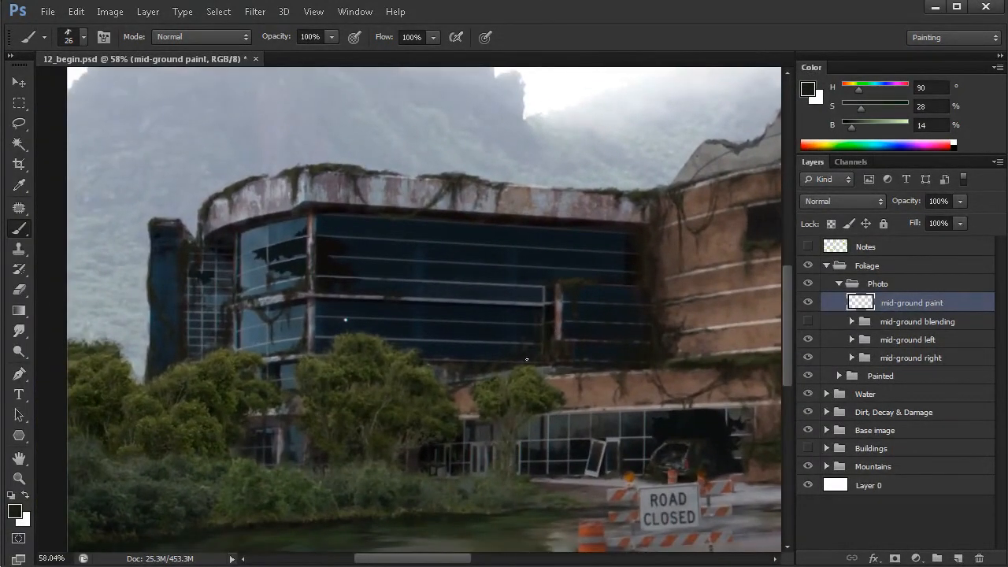
Examine the large photo tree and undergrowth beside the brick building, close up and within the wider scene
{"action": "left_click_drag", "start_coordinate": [562, 408], "coordinate": [270, 364]}
{"action": "left_click", "coordinate": [639, 373], "text": "alt"}
{"action": "left_click", "coordinate": [638, 373], "text": "alt"}
{"action": "left_click_drag", "start_coordinate": [654, 383], "coordinate": [242, 396]}
{"action": "left_click_drag", "start_coordinate": [598, 327], "coordinate": [638, 339]}
{"action": "left_click_drag", "start_coordinate": [631, 384], "coordinate": [614, 386]}
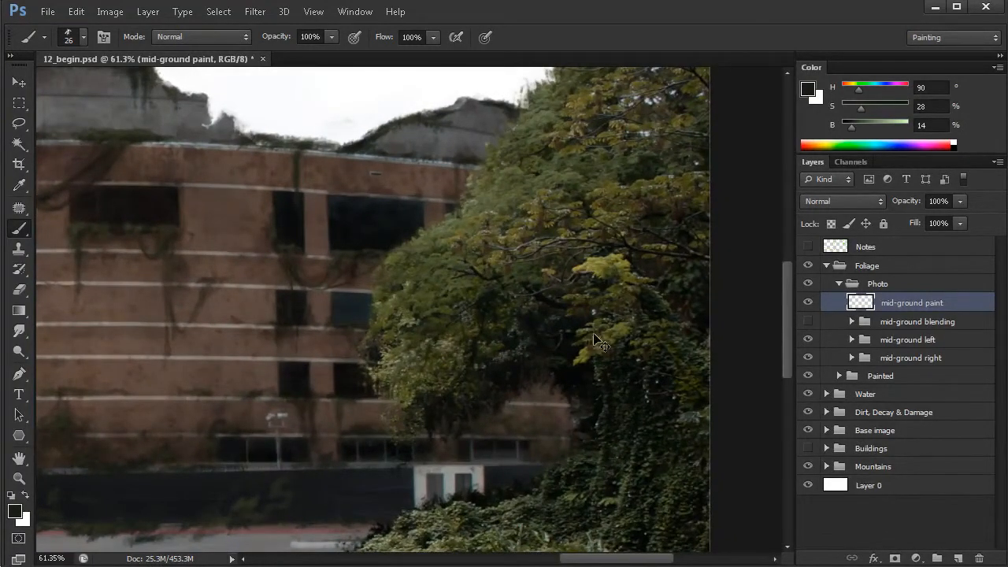
{"action": "left_click_drag", "start_coordinate": [578, 367], "coordinate": [596, 380]}
{"action": "scroll", "coordinate": [619, 382], "scroll_direction": "down", "scroll_amount": 1}
{"action": "scroll", "coordinate": [619, 378], "scroll_direction": "down", "scroll_amount": 1}
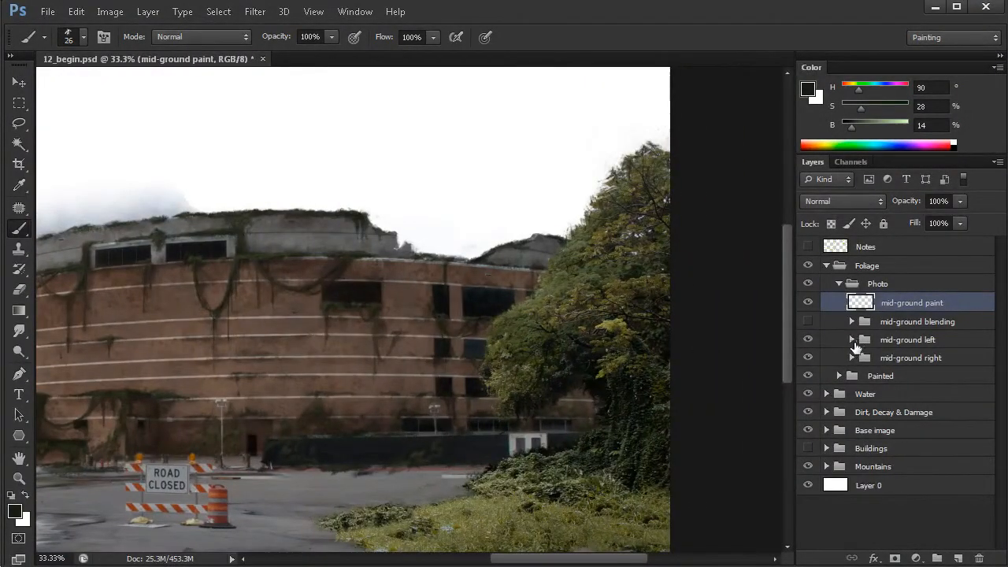
Select Layer 13 in the mid-ground right group and toggle its visibility to check which foliage it holds
{"action": "left_click", "coordinate": [852, 358]}
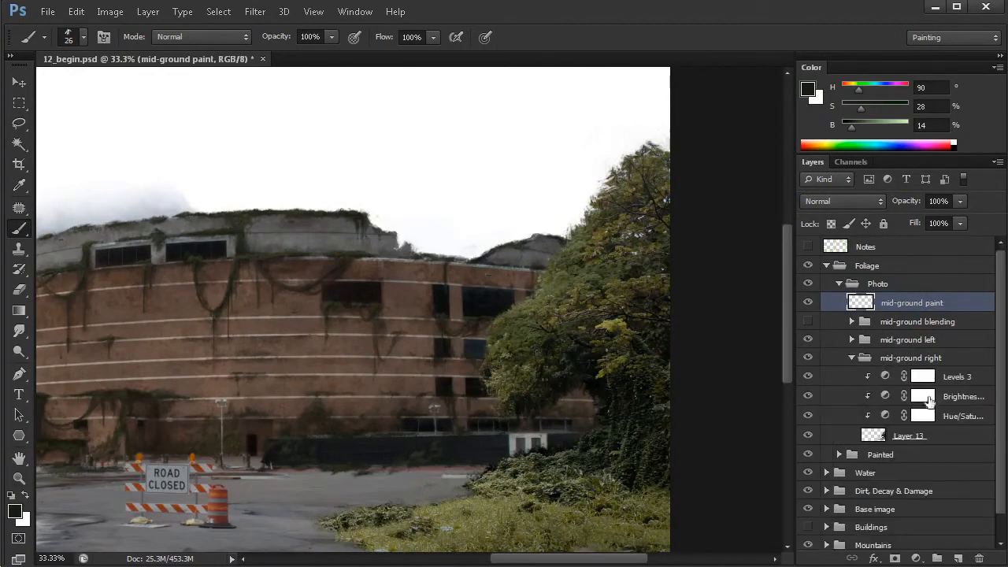
{"action": "left_click", "coordinate": [887, 443]}
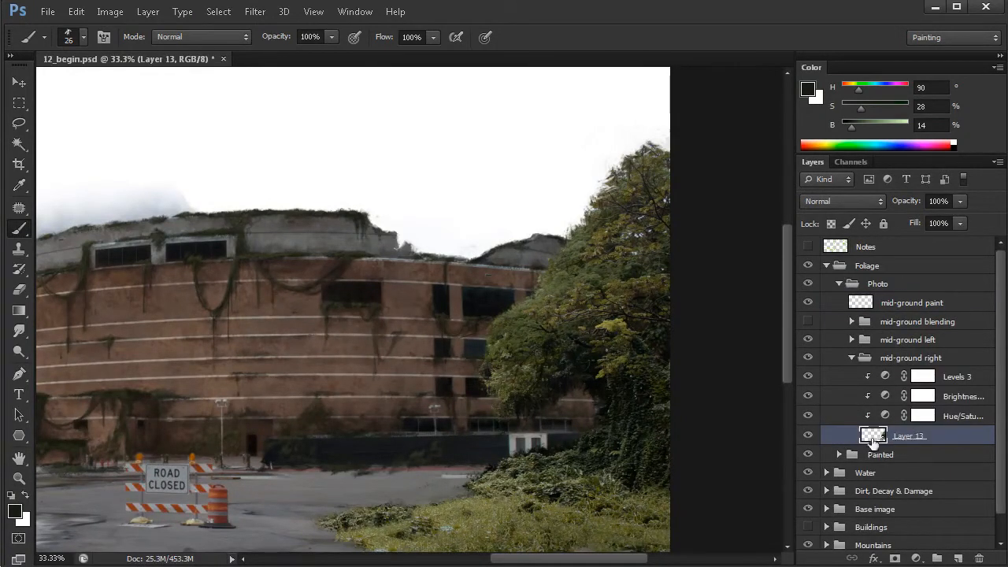
{"action": "left_click", "coordinate": [809, 435]}
{"action": "left_click", "coordinate": [809, 435]}
{"action": "left_click", "coordinate": [809, 435]}
{"action": "left_click", "coordinate": [809, 436]}
{"action": "left_click_drag", "start_coordinate": [619, 450], "coordinate": [585, 411]}
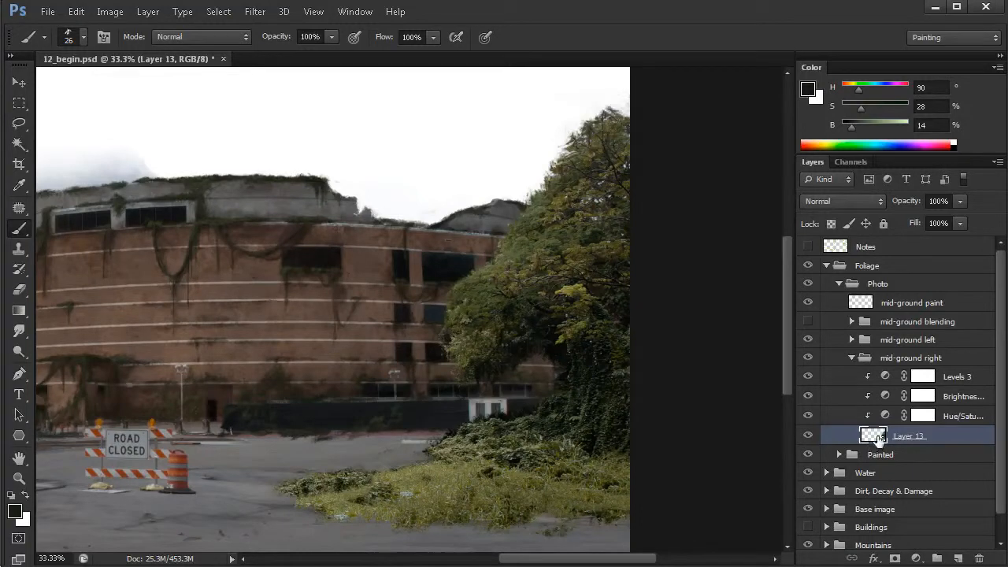
Convert Layer 13 to a smart object and apply a Gaussian Blur with a radius of about 3 pixels
{"action": "right_click", "coordinate": [908, 438]}
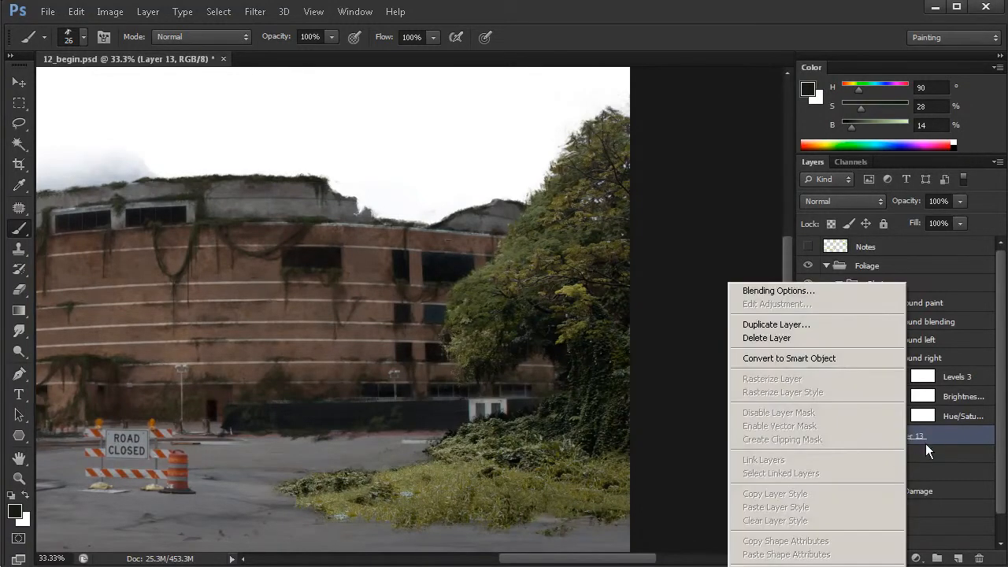
{"action": "left_click", "coordinate": [817, 361]}
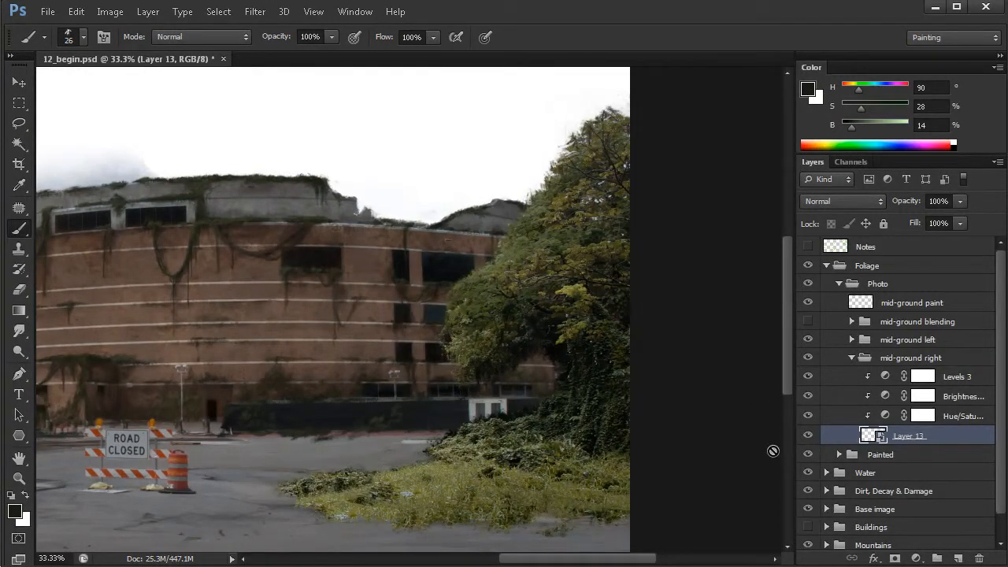
{"action": "left_click", "coordinate": [254, 11]}
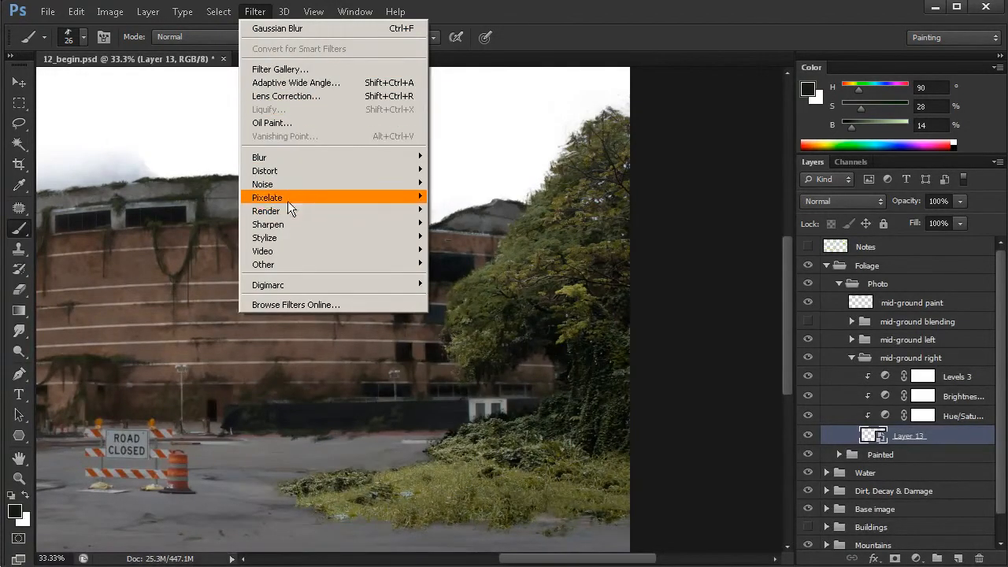
{"action": "mouse_move", "coordinate": [373, 157]}
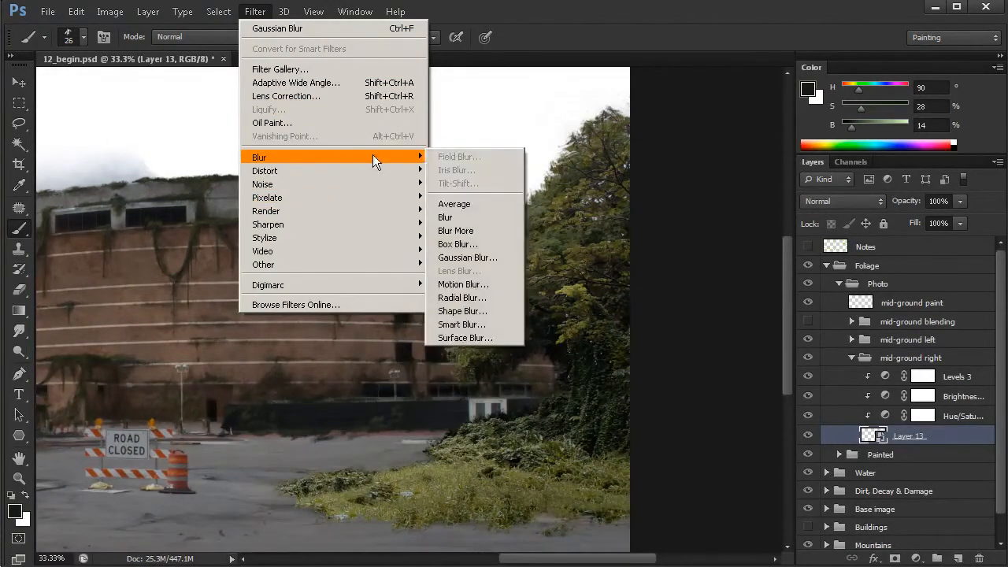
{"action": "left_click", "coordinate": [472, 258]}
{"action": "left_click_drag", "start_coordinate": [611, 476], "coordinate": [265, 210]}
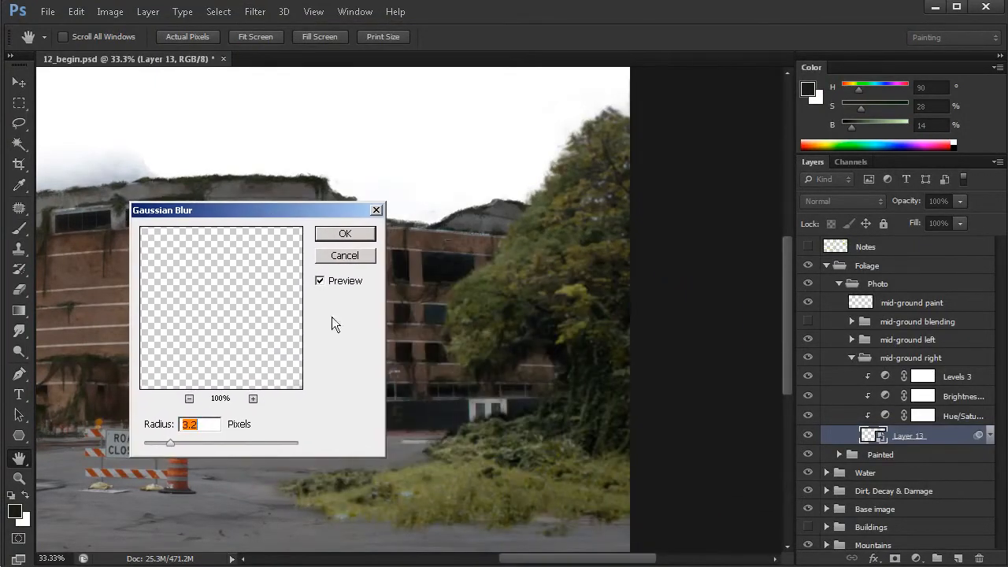
{"action": "left_click_drag", "start_coordinate": [562, 370], "coordinate": [602, 399]}
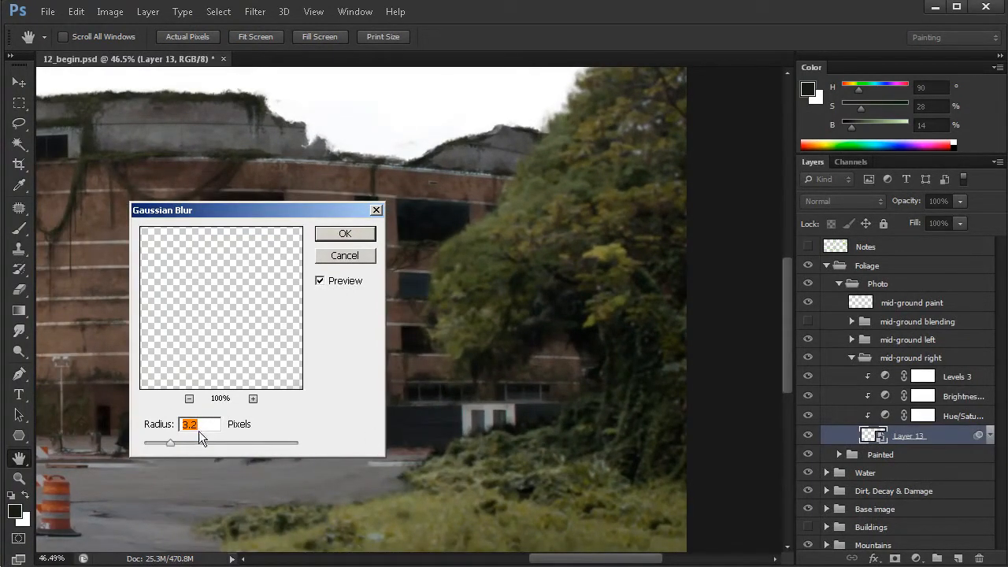
{"action": "type", "text": "3."}
{"action": "left_click", "coordinate": [345, 234]}
Fill Layer 13's Smart Filters mask with the black foreground colour in Normal mode at 100% opacity
{"action": "left_click", "coordinate": [607, 410], "text": "ctrl+alt"}
{"action": "scroll", "coordinate": [605, 425], "scroll_direction": "right", "scroll_amount": 2}
{"action": "scroll", "coordinate": [590, 423], "scroll_direction": "up", "scroll_amount": 2}
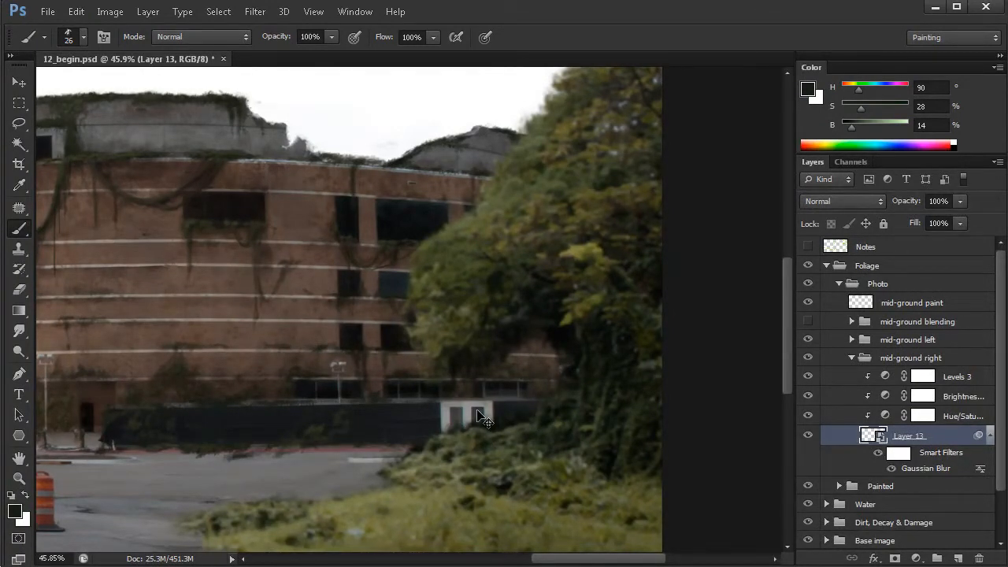
{"action": "left_click_drag", "start_coordinate": [613, 431], "coordinate": [599, 421]}
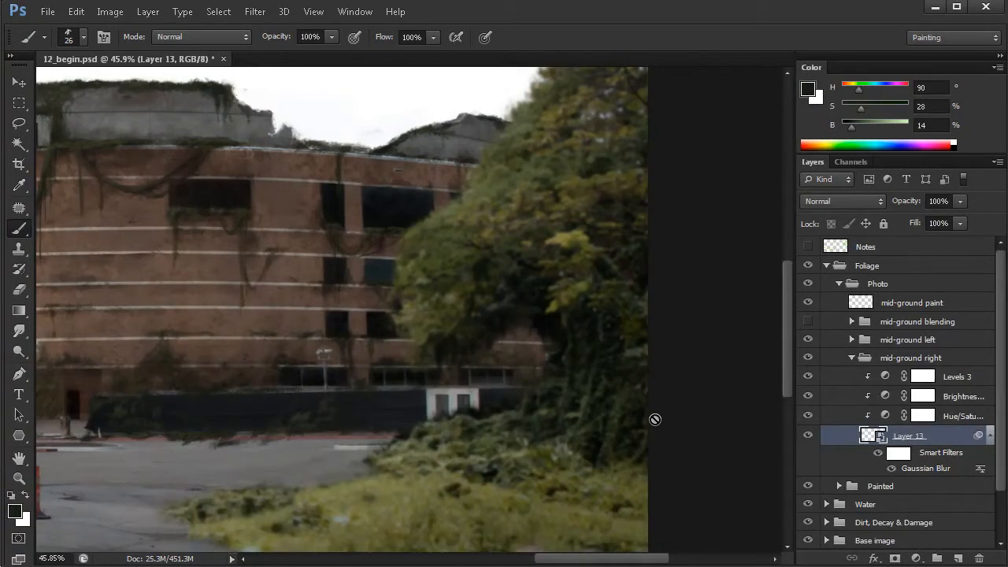
{"action": "left_click", "coordinate": [900, 455]}
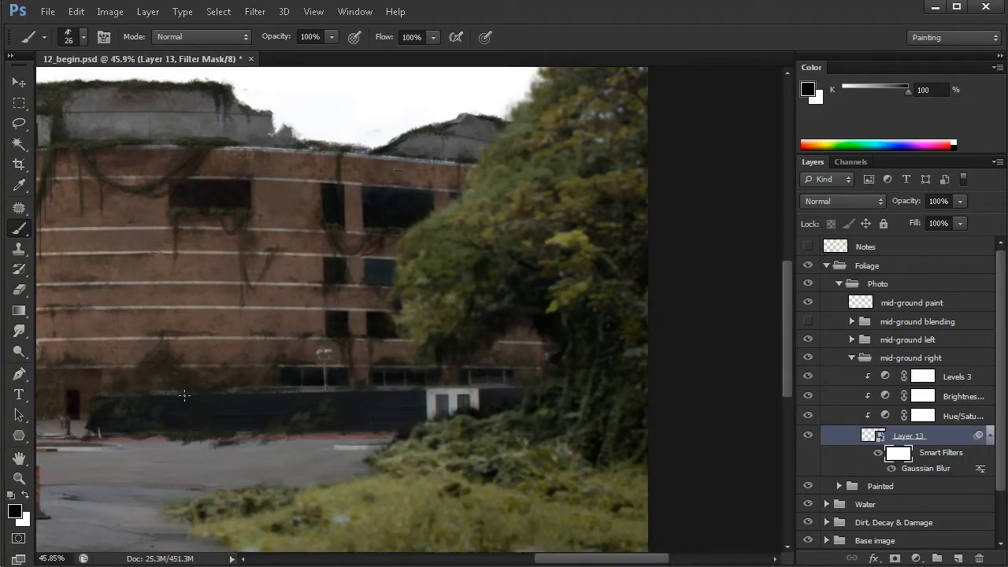
{"action": "left_click", "coordinate": [75, 11]}
{"action": "left_click", "coordinate": [137, 220]}
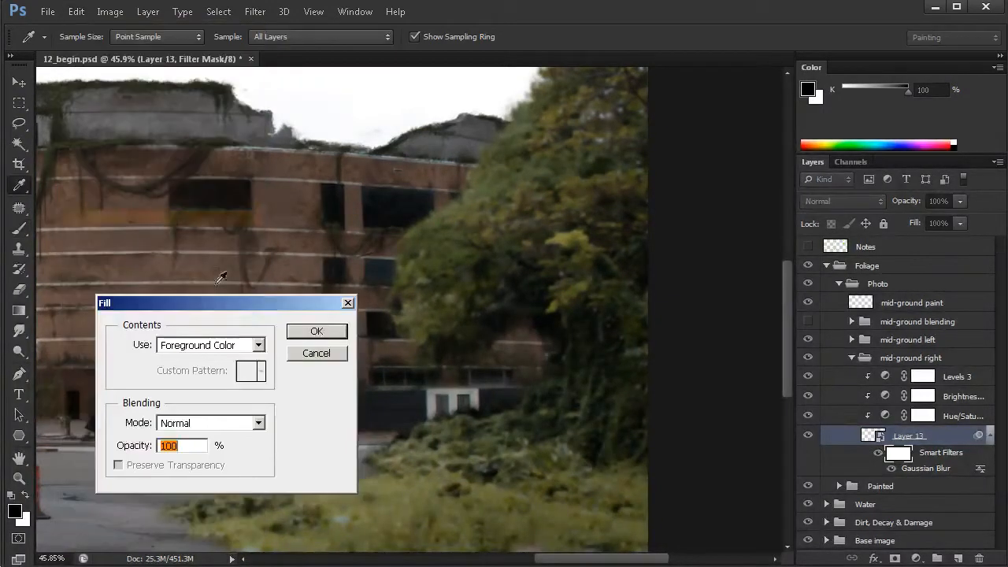
{"action": "left_click_drag", "start_coordinate": [299, 303], "coordinate": [382, 284]}
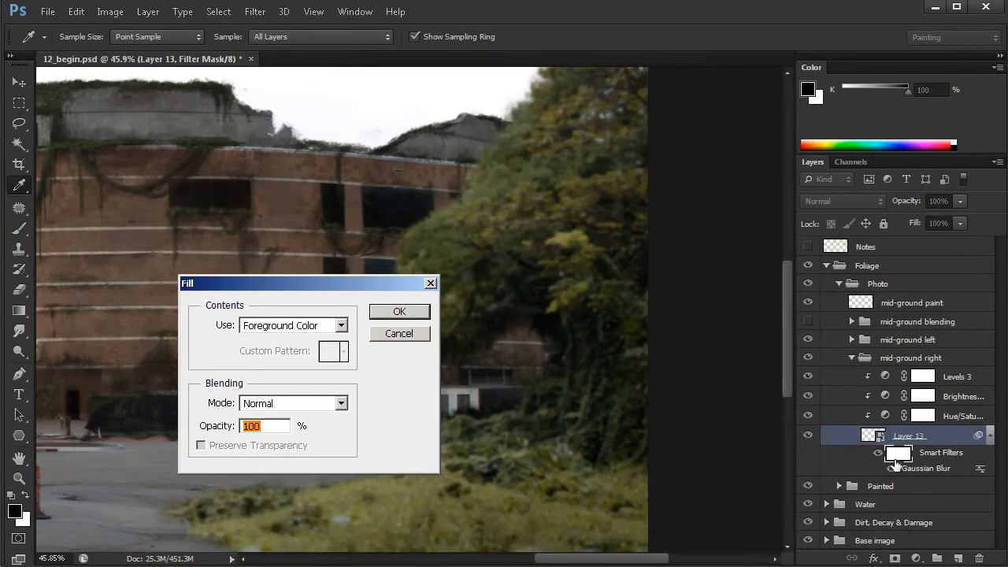
{"action": "left_click", "coordinate": [409, 313]}
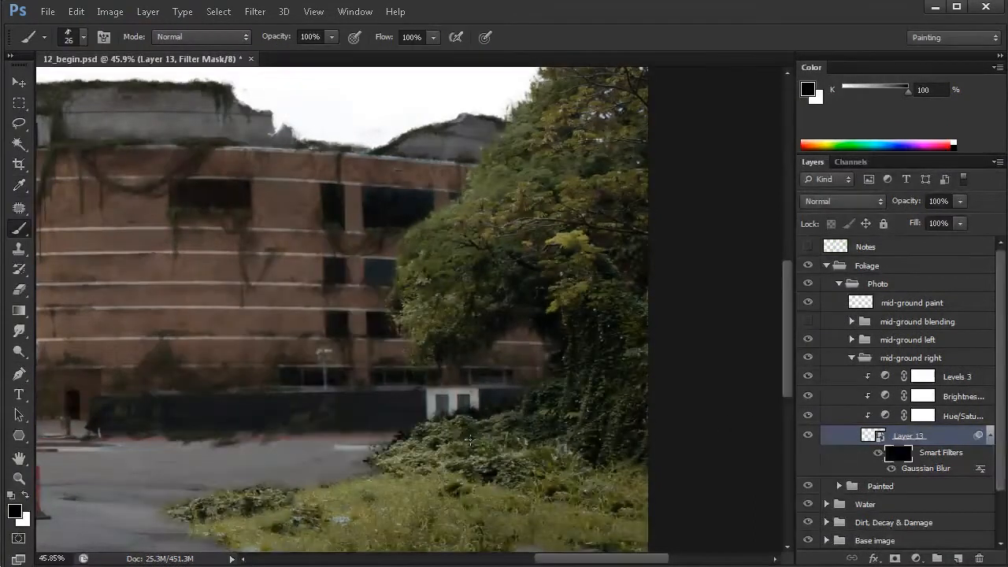
Set up the Airbrush Soft Round brush at 129 px with white as the foreground colour for painting on the filter mask
{"action": "left_click_drag", "start_coordinate": [566, 421], "coordinate": [549, 385]}
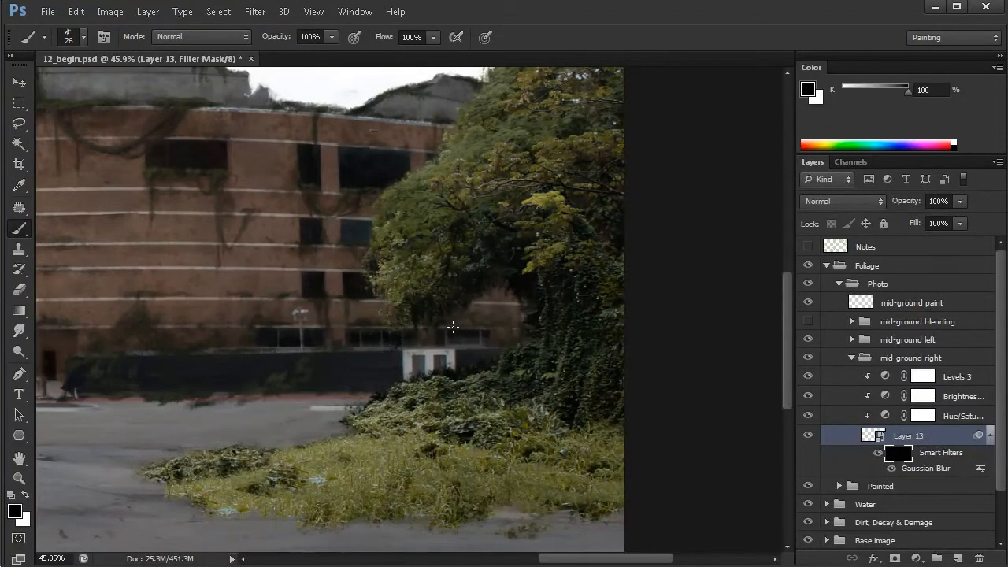
{"action": "right_click", "coordinate": [347, 256]}
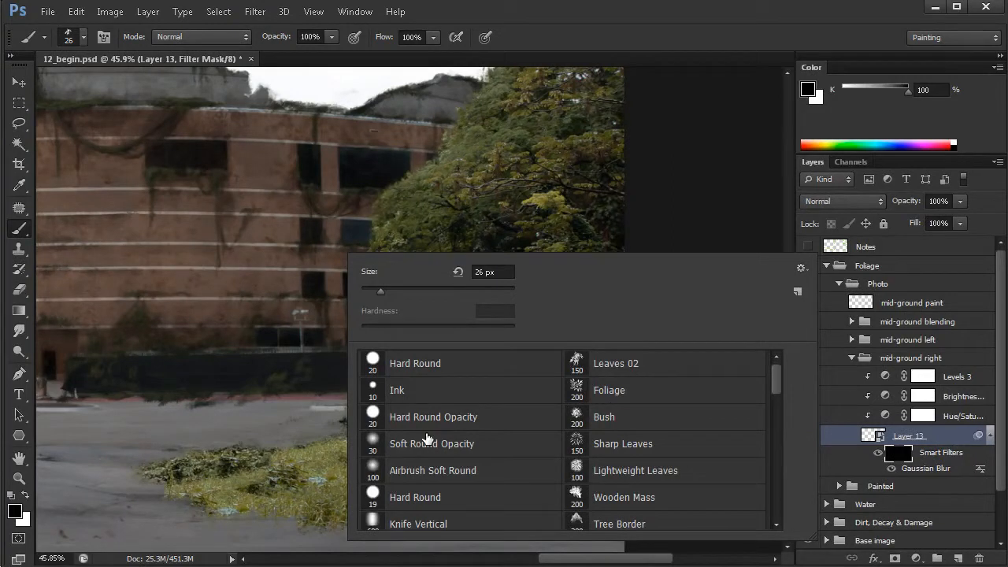
{"action": "left_click", "coordinate": [467, 446]}
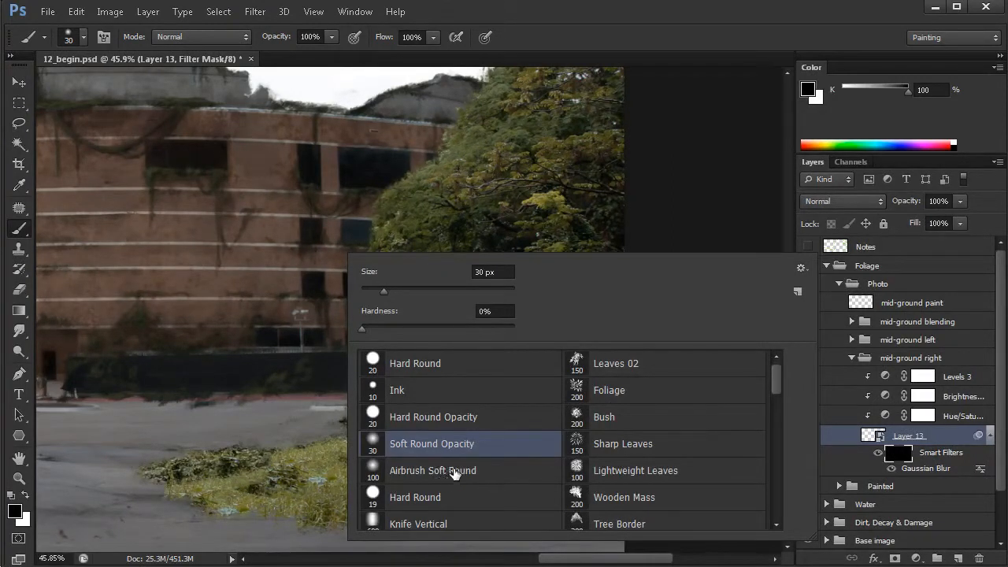
{"action": "left_click", "coordinate": [475, 475]}
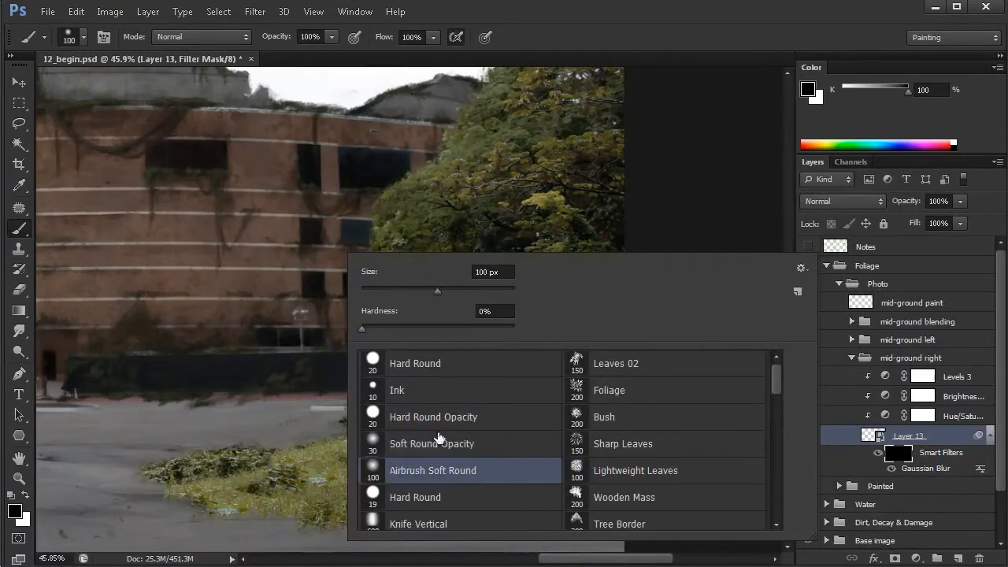
{"action": "left_click", "coordinate": [300, 435]}
{"action": "left_click_drag", "start_coordinate": [496, 421], "coordinate": [486, 428]}
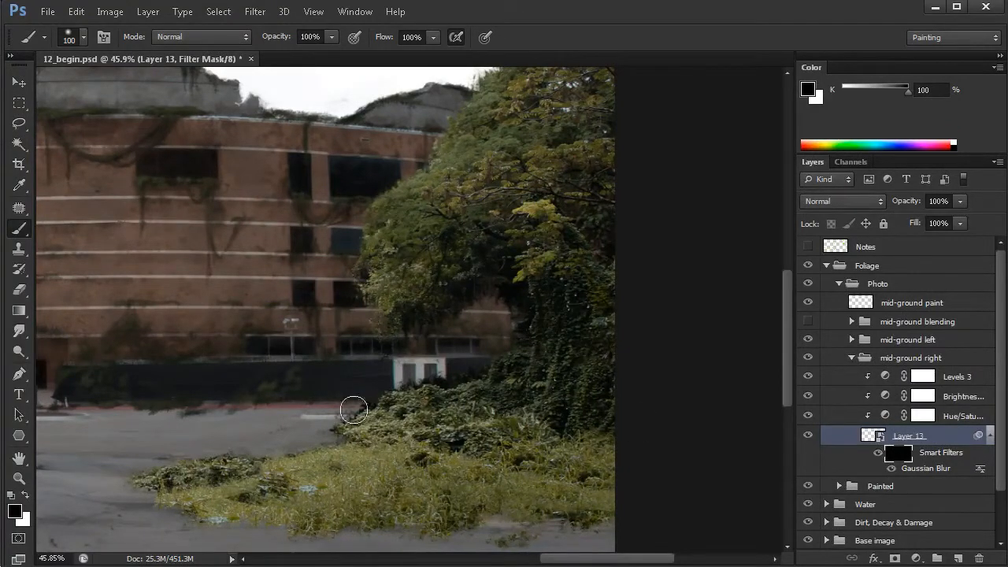
{"action": "key", "text": "x"}
{"action": "left_click_drag", "start_coordinate": [506, 399], "coordinate": [493, 407]}
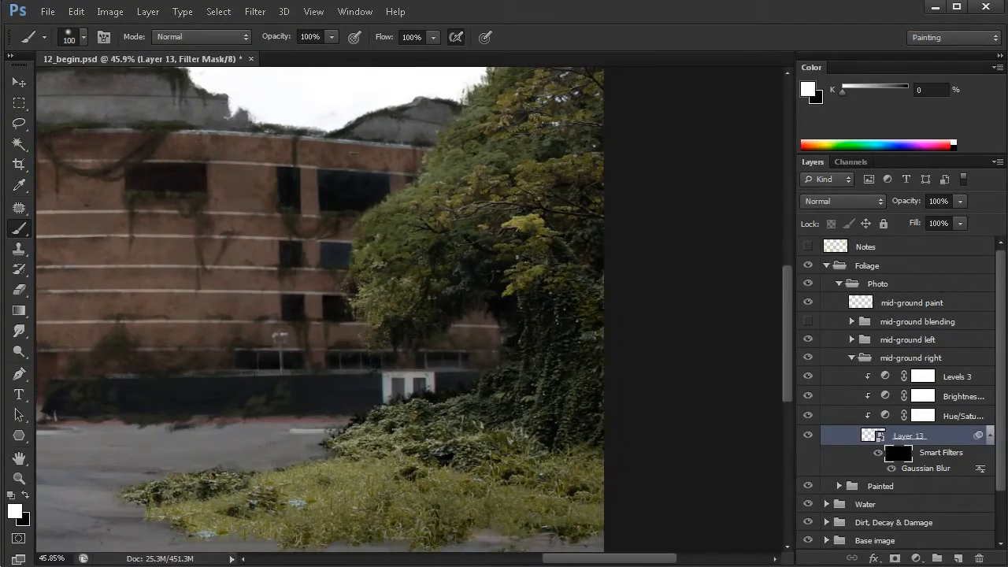
{"action": "right_click", "coordinate": [470, 366], "text": "alt"}
Try revealing the blur on the shrubs at the tree's base with a full-opacity stroke, and undo it
{"action": "mouse_move", "coordinate": [470, 382]}
{"action": "left_mouse_down"}
{"action": "mouse_move", "coordinate": [443, 395]}
{"action": "mouse_move", "coordinate": [489, 394]}
{"action": "mouse_move", "coordinate": [519, 367]}
{"action": "mouse_move", "coordinate": [477, 422]}
{"action": "mouse_move", "coordinate": [509, 390]}
{"action": "mouse_move", "coordinate": [504, 374]}
{"action": "mouse_move", "coordinate": [513, 404]}
{"action": "mouse_move", "coordinate": [504, 391]}
{"action": "mouse_move", "coordinate": [515, 363]}
{"action": "mouse_move", "coordinate": [508, 404]}
{"action": "mouse_move", "coordinate": [461, 473]}
{"action": "left_mouse_up"}
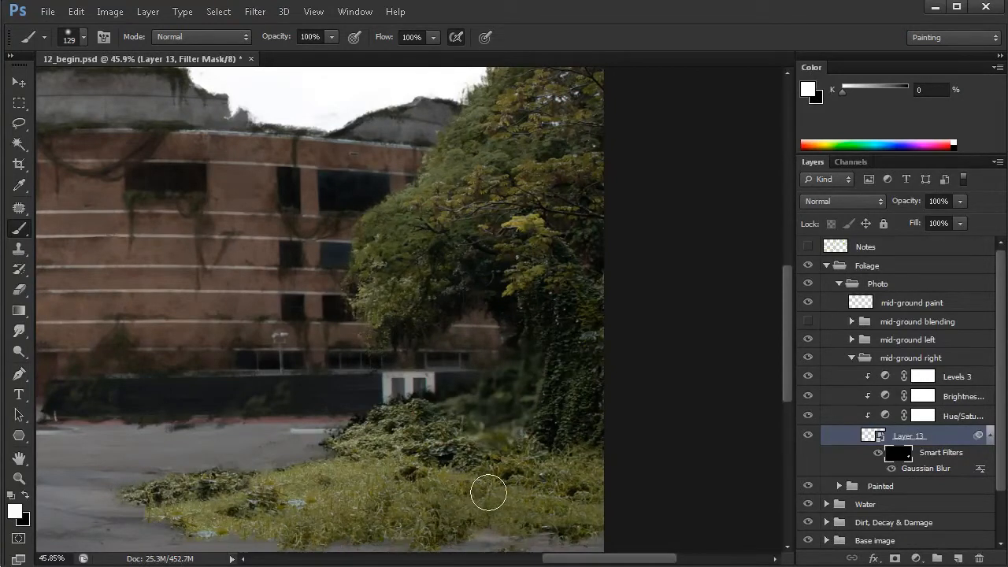
{"action": "left_click_drag", "start_coordinate": [534, 420], "coordinate": [548, 430]}
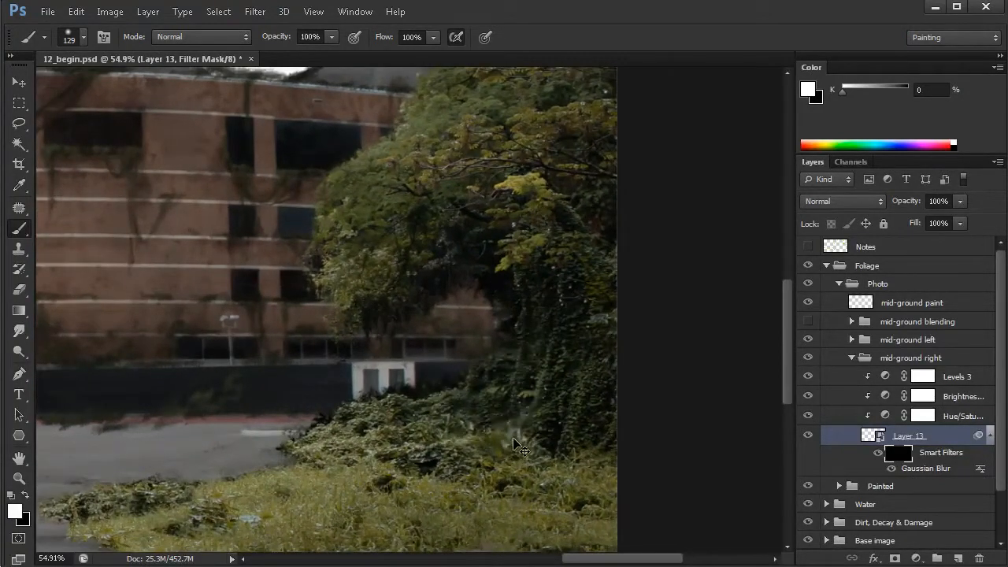
{"action": "key", "text": "ctrl+z"}
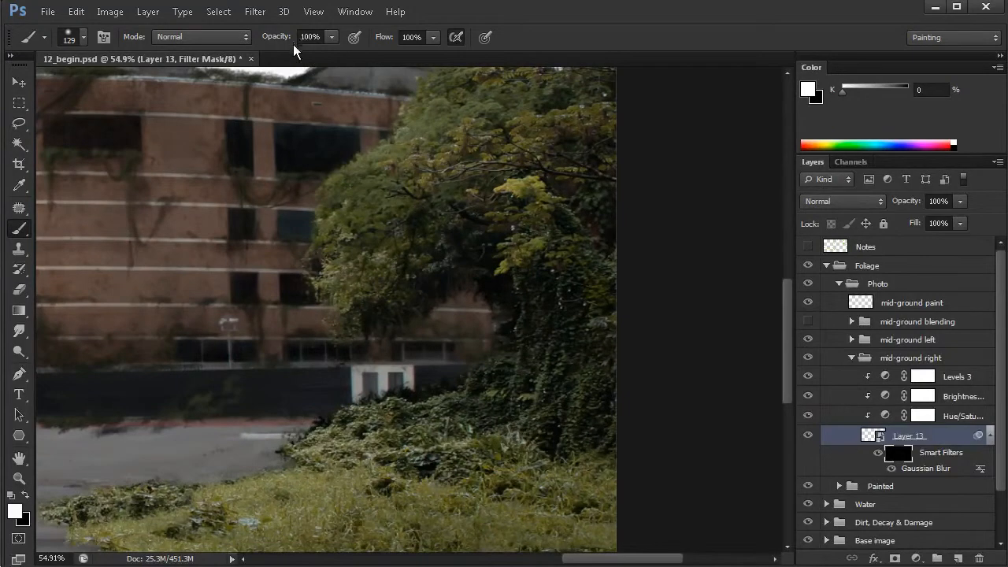
Set the brush opacity to 30% and let pen pressure control the opacity
{"action": "left_click_drag", "start_coordinate": [319, 37], "coordinate": [302, 39]}
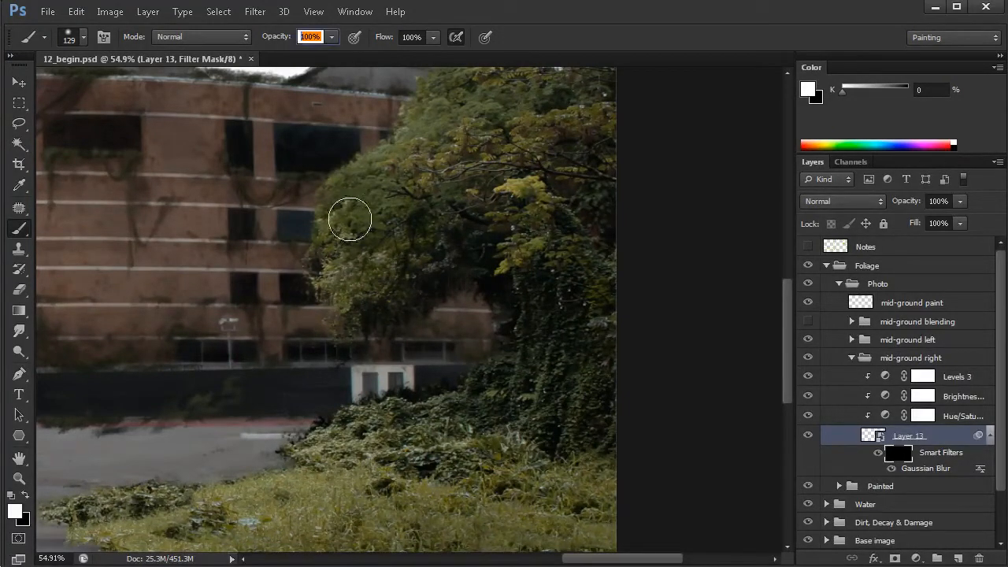
{"action": "type", "text": "30"}
{"action": "key", "text": "Return"}
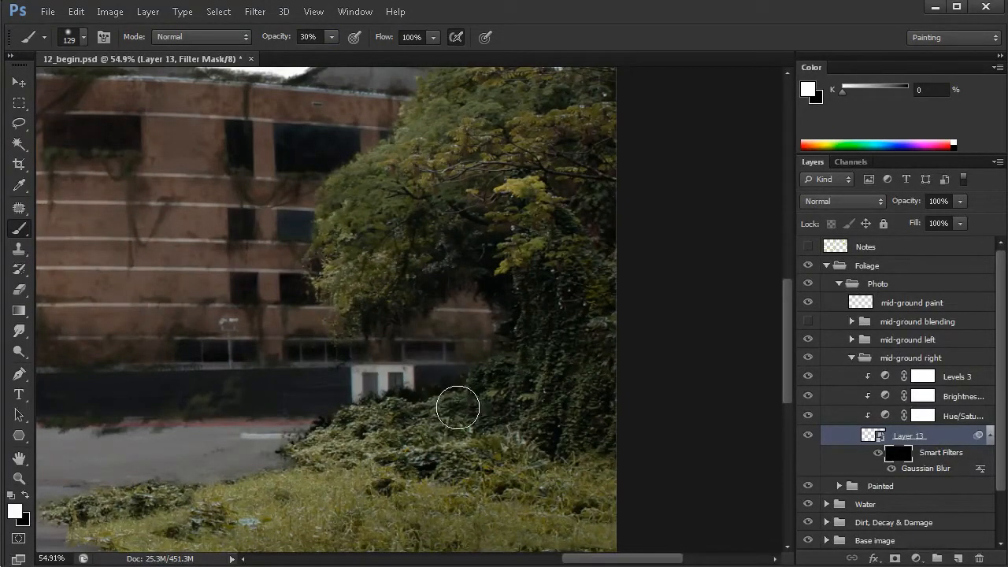
{"action": "left_click_drag", "start_coordinate": [425, 381], "coordinate": [433, 385]}
{"action": "left_click", "coordinate": [358, 36]}
Paint white on the filter mask over the shrubs at the tree's base to soften them, using a brush up to 154 px
{"action": "mouse_move", "coordinate": [458, 327]}
{"action": "left_mouse_down"}
{"action": "mouse_move", "coordinate": [464, 354]}
{"action": "mouse_move", "coordinate": [490, 323]}
{"action": "mouse_move", "coordinate": [470, 371]}
{"action": "mouse_move", "coordinate": [345, 411]}
{"action": "mouse_move", "coordinate": [475, 363]}
{"action": "mouse_move", "coordinate": [482, 348]}
{"action": "mouse_move", "coordinate": [421, 386]}
{"action": "mouse_move", "coordinate": [378, 393]}
{"action": "mouse_move", "coordinate": [433, 388]}
{"action": "mouse_move", "coordinate": [497, 322]}
{"action": "mouse_move", "coordinate": [499, 342]}
{"action": "mouse_move", "coordinate": [441, 395]}
{"action": "mouse_move", "coordinate": [508, 327]}
{"action": "mouse_move", "coordinate": [489, 376]}
{"action": "mouse_move", "coordinate": [461, 409]}
{"action": "mouse_move", "coordinate": [511, 346]}
{"action": "mouse_move", "coordinate": [511, 321]}
{"action": "mouse_move", "coordinate": [474, 381]}
{"action": "mouse_move", "coordinate": [344, 418]}
{"action": "mouse_move", "coordinate": [366, 397]}
{"action": "mouse_move", "coordinate": [355, 405]}
{"action": "mouse_move", "coordinate": [405, 390]}
{"action": "mouse_move", "coordinate": [364, 414]}
{"action": "mouse_move", "coordinate": [419, 391]}
{"action": "mouse_move", "coordinate": [362, 415]}
{"action": "mouse_move", "coordinate": [435, 374]}
{"action": "mouse_move", "coordinate": [467, 312]}
{"action": "mouse_move", "coordinate": [399, 291]}
{"action": "mouse_move", "coordinate": [403, 272]}
{"action": "mouse_move", "coordinate": [440, 257]}
{"action": "mouse_move", "coordinate": [509, 291]}
{"action": "mouse_move", "coordinate": [518, 331]}
{"action": "mouse_move", "coordinate": [495, 374]}
{"action": "mouse_move", "coordinate": [460, 402]}
{"action": "mouse_move", "coordinate": [349, 423]}
{"action": "mouse_move", "coordinate": [524, 430]}
{"action": "left_mouse_up"}
{"action": "key", "text": "space"}
{"action": "left_click", "coordinate": [524, 429], "text": "alt"}
{"action": "left_click", "coordinate": [526, 430], "text": "alt"}
{"action": "left_click", "coordinate": [530, 434], "text": "ctrl"}
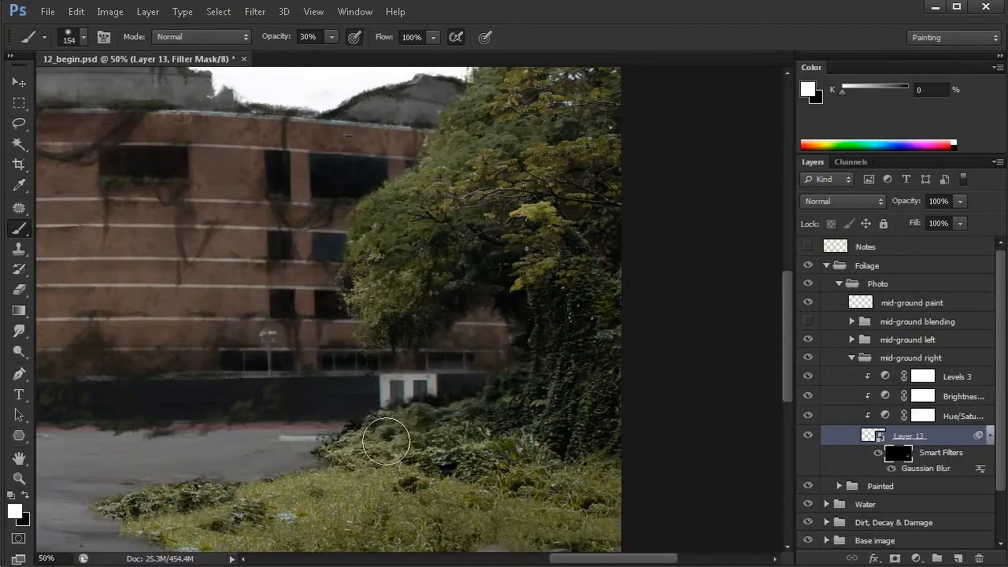
Paint white on the filter mask over the ivy base and the tree's outer left foliage with a 202 px brush
{"action": "left_click", "coordinate": [476, 433], "text": "ctrl+alt"}
{"action": "left_click_drag", "start_coordinate": [495, 450], "coordinate": [492, 423]}
{"action": "left_click", "coordinate": [519, 216], "text": "ctrl"}
{"action": "left_click_drag", "start_coordinate": [528, 206], "coordinate": [524, 288]}
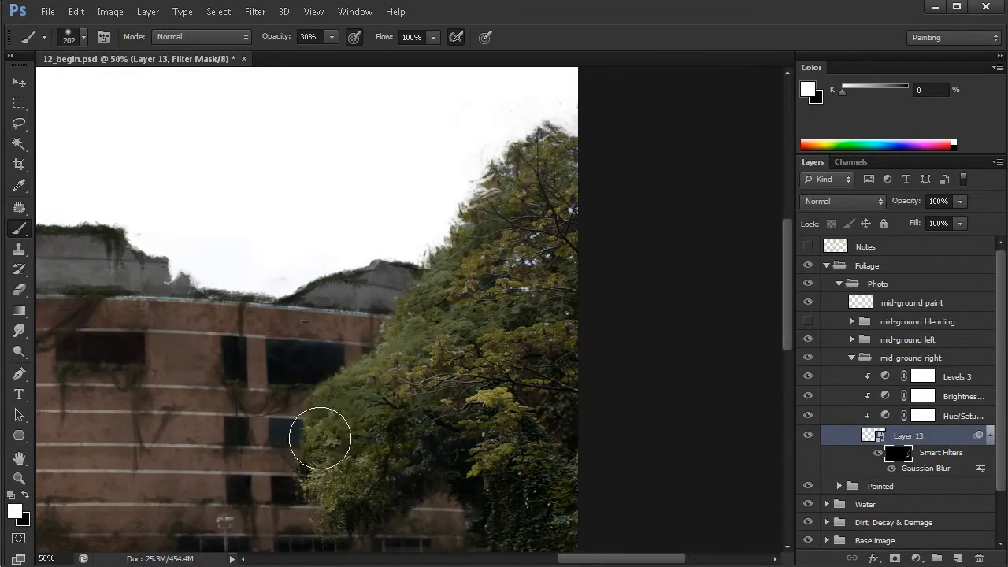
{"action": "left_click_drag", "start_coordinate": [392, 446], "coordinate": [452, 333]}
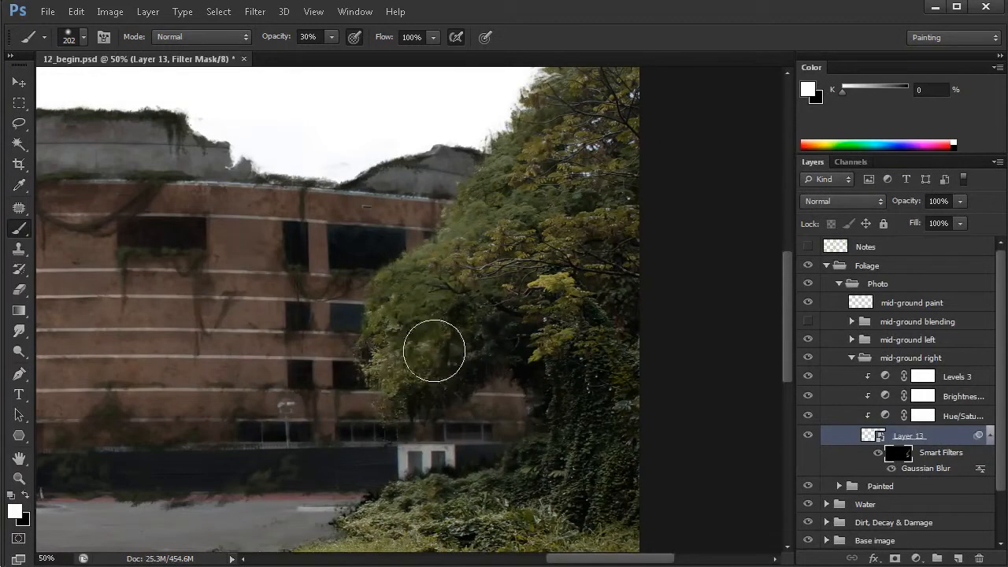
{"action": "mouse_move", "coordinate": [401, 365]}
{"action": "left_mouse_down"}
{"action": "mouse_move", "coordinate": [371, 353]}
{"action": "mouse_move", "coordinate": [376, 325]}
{"action": "mouse_move", "coordinate": [362, 372]}
{"action": "mouse_move", "coordinate": [456, 363]}
{"action": "left_mouse_up"}
Refine the blur on the tree's lower left foliage by alternating white and black strokes on the filter mask
{"action": "key", "text": "x"}
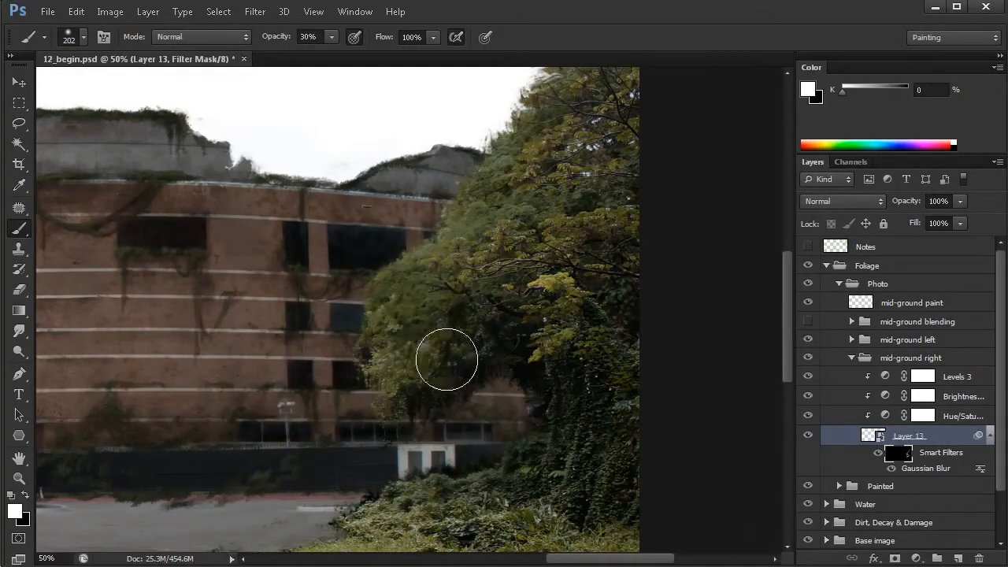
{"action": "key", "text": "x"}
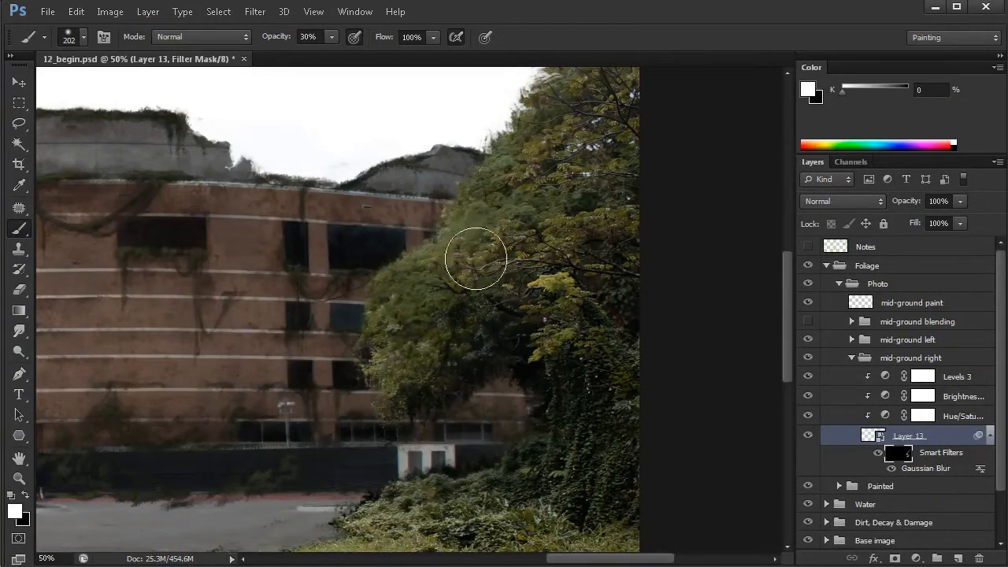
{"action": "left_click_drag", "start_coordinate": [400, 325], "coordinate": [416, 265]}
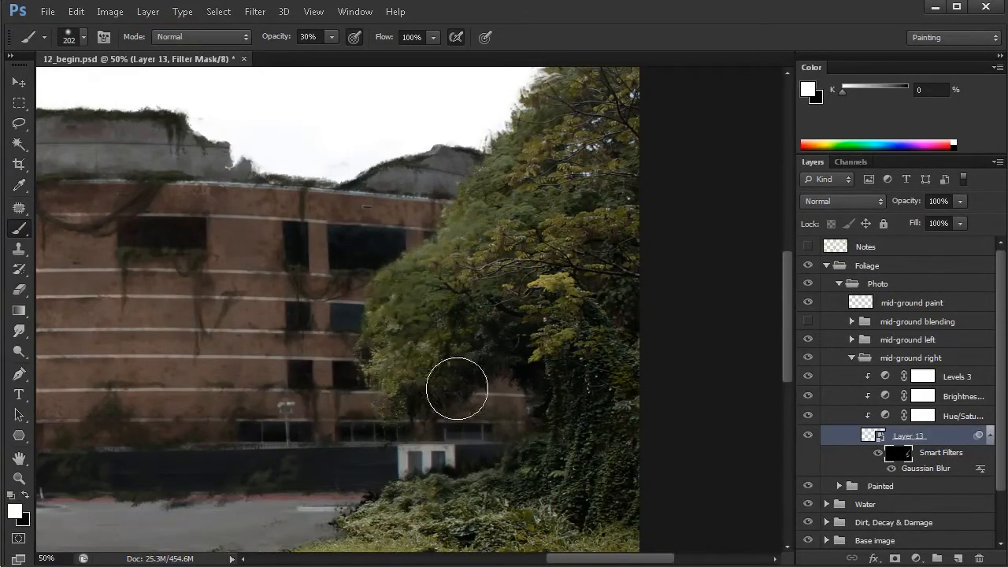
{"action": "key", "text": "x"}
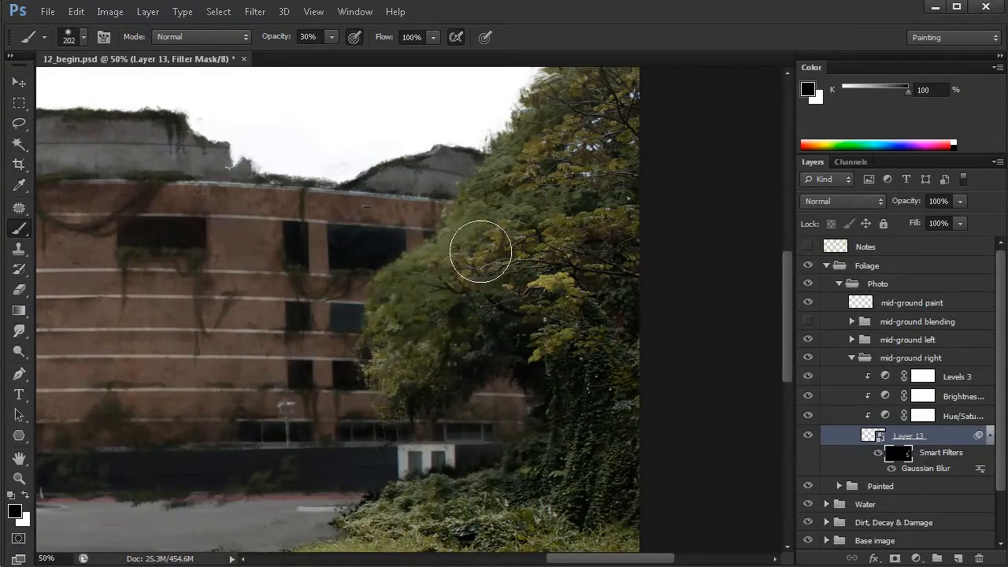
{"action": "key", "text": "x"}
{"action": "mouse_move", "coordinate": [387, 397]}
{"action": "left_mouse_down"}
{"action": "mouse_move", "coordinate": [358, 374]}
{"action": "mouse_move", "coordinate": [369, 363]}
{"action": "mouse_move", "coordinate": [390, 392]}
{"action": "mouse_move", "coordinate": [364, 374]}
{"action": "mouse_move", "coordinate": [382, 395]}
{"action": "mouse_move", "coordinate": [382, 338]}
{"action": "left_mouse_up"}
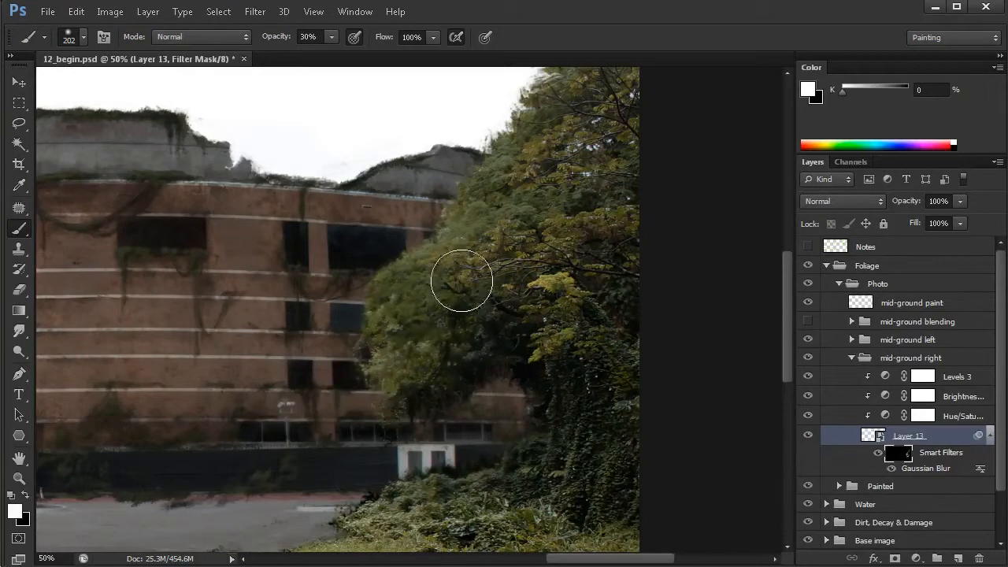
{"action": "key", "text": "x"}
{"action": "left_click_drag", "start_coordinate": [459, 304], "coordinate": [452, 297]}
{"action": "key", "text": "x"}
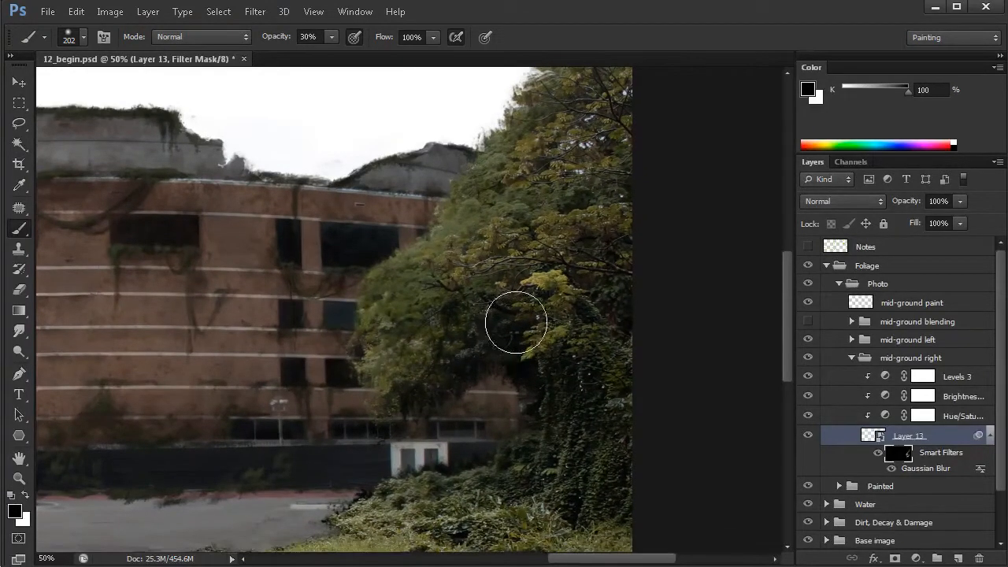
Paint white on the filter mask along the tree's upper left edge, and view the mask alone to check its coverage
{"action": "left_click_drag", "start_coordinate": [536, 202], "coordinate": [503, 302]}
{"action": "mouse_move", "coordinate": [498, 227]}
{"action": "left_mouse_down"}
{"action": "mouse_move", "coordinate": [500, 192]}
{"action": "mouse_move", "coordinate": [569, 140]}
{"action": "mouse_move", "coordinate": [601, 135]}
{"action": "mouse_move", "coordinate": [550, 135]}
{"action": "mouse_move", "coordinate": [606, 143]}
{"action": "mouse_move", "coordinate": [543, 139]}
{"action": "mouse_move", "coordinate": [612, 136]}
{"action": "mouse_move", "coordinate": [545, 144]}
{"action": "mouse_move", "coordinate": [586, 153]}
{"action": "mouse_move", "coordinate": [541, 200]}
{"action": "mouse_move", "coordinate": [545, 166]}
{"action": "left_mouse_up"}
{"action": "mouse_move", "coordinate": [537, 433]}
{"action": "left_mouse_down"}
{"action": "mouse_move", "coordinate": [525, 414]}
{"action": "mouse_move", "coordinate": [547, 388]}
{"action": "left_mouse_up"}
{"action": "left_click_drag", "start_coordinate": [552, 299], "coordinate": [553, 304]}
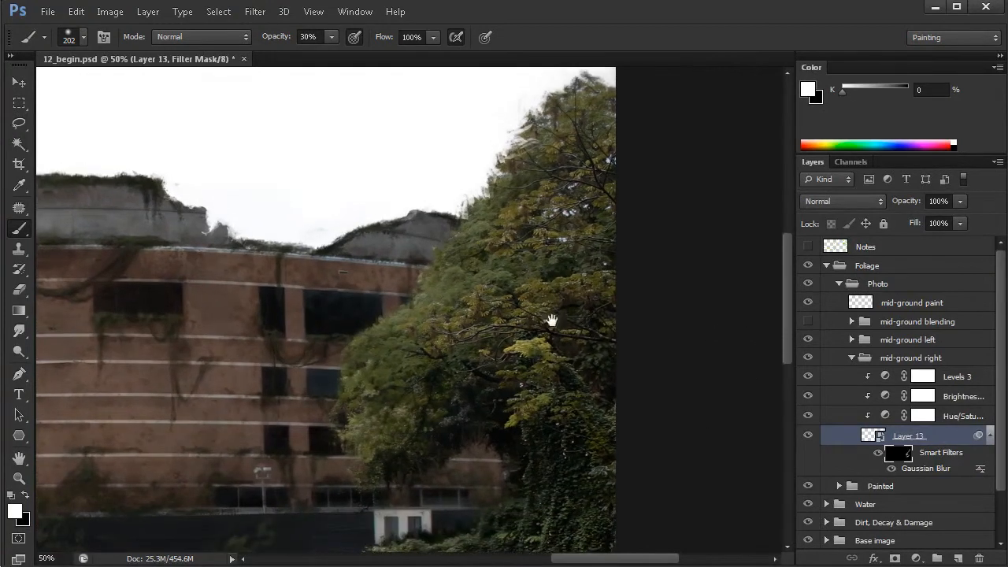
{"action": "left_click_drag", "start_coordinate": [551, 367], "coordinate": [553, 376]}
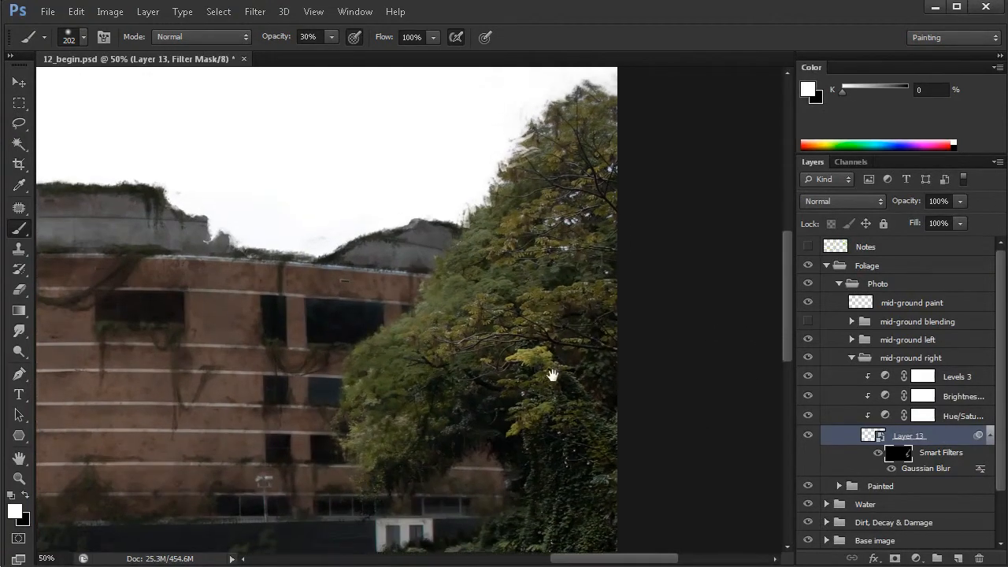
{"action": "left_click", "coordinate": [901, 455], "text": "alt"}
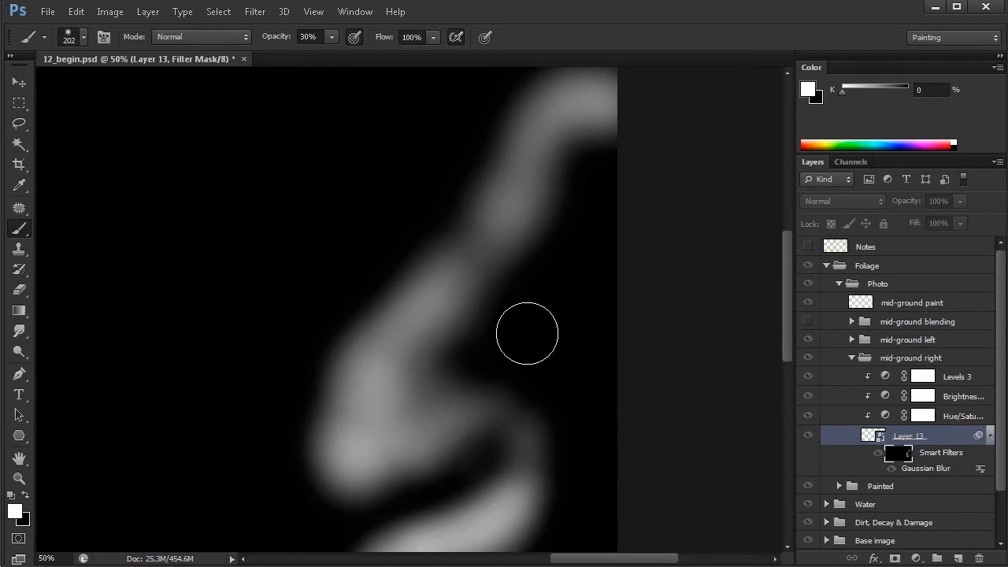
{"action": "left_click", "coordinate": [895, 457], "text": "alt"}
Adjust the blur on the tree's upper and inner foliage with white and black filter mask strokes using a 147 px brush
{"action": "mouse_move", "coordinate": [561, 241]}
{"action": "left_mouse_down"}
{"action": "mouse_move", "coordinate": [562, 181]}
{"action": "mouse_move", "coordinate": [511, 247]}
{"action": "mouse_move", "coordinate": [551, 181]}
{"action": "mouse_move", "coordinate": [508, 261]}
{"action": "mouse_move", "coordinate": [583, 128]}
{"action": "mouse_move", "coordinate": [566, 147]}
{"action": "mouse_move", "coordinate": [559, 139]}
{"action": "mouse_move", "coordinate": [594, 122]}
{"action": "mouse_move", "coordinate": [579, 111]}
{"action": "mouse_move", "coordinate": [531, 181]}
{"action": "mouse_move", "coordinate": [591, 109]}
{"action": "mouse_move", "coordinate": [576, 159]}
{"action": "mouse_move", "coordinate": [617, 149]}
{"action": "mouse_move", "coordinate": [513, 237]}
{"action": "mouse_move", "coordinate": [524, 219]}
{"action": "mouse_move", "coordinate": [547, 214]}
{"action": "mouse_move", "coordinate": [568, 225]}
{"action": "mouse_move", "coordinate": [525, 306]}
{"action": "mouse_move", "coordinate": [585, 189]}
{"action": "mouse_move", "coordinate": [490, 296]}
{"action": "mouse_move", "coordinate": [444, 338]}
{"action": "mouse_move", "coordinate": [493, 294]}
{"action": "mouse_move", "coordinate": [438, 331]}
{"action": "mouse_move", "coordinate": [478, 312]}
{"action": "mouse_move", "coordinate": [506, 254]}
{"action": "mouse_move", "coordinate": [491, 245]}
{"action": "mouse_move", "coordinate": [498, 208]}
{"action": "mouse_move", "coordinate": [510, 220]}
{"action": "mouse_move", "coordinate": [486, 273]}
{"action": "mouse_move", "coordinate": [500, 205]}
{"action": "mouse_move", "coordinate": [461, 238]}
{"action": "mouse_move", "coordinate": [497, 209]}
{"action": "mouse_move", "coordinate": [520, 248]}
{"action": "mouse_move", "coordinate": [571, 239]}
{"action": "mouse_move", "coordinate": [539, 257]}
{"action": "left_mouse_up"}
{"action": "key", "text": "x"}
{"action": "left_click_drag", "start_coordinate": [571, 219], "coordinate": [579, 190]}
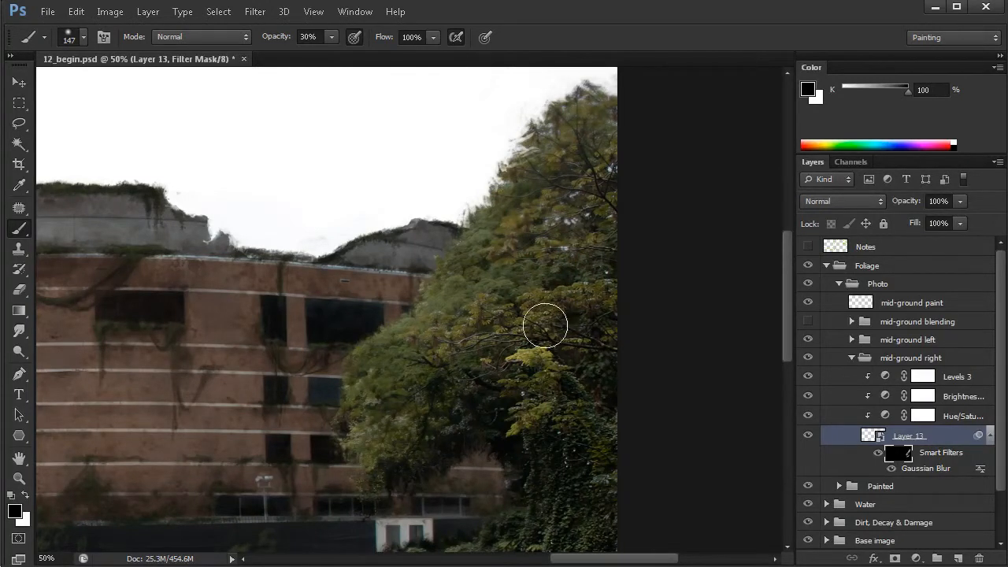
{"action": "left_click_drag", "start_coordinate": [547, 383], "coordinate": [551, 334]}
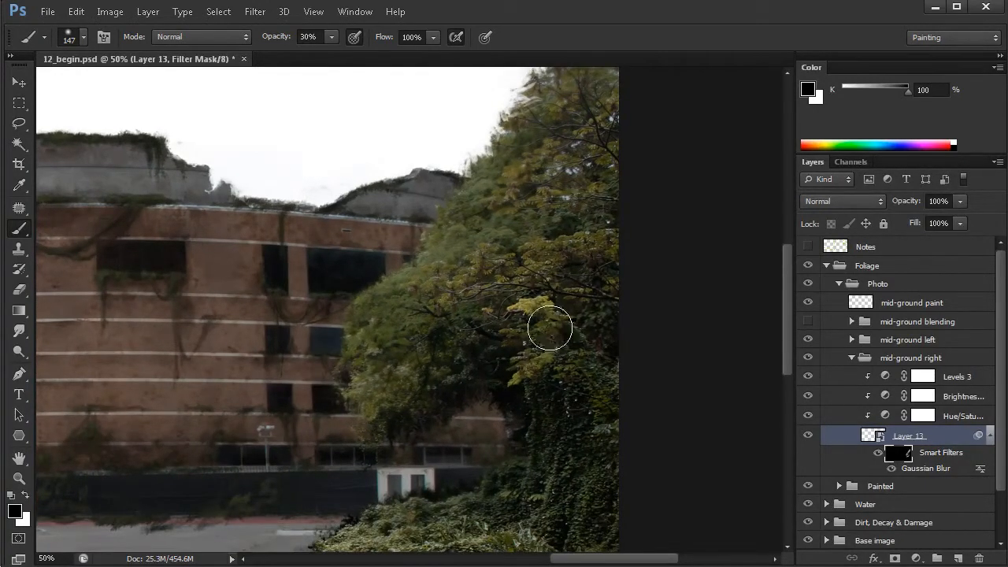
{"action": "key", "text": "x"}
{"action": "left_click_drag", "start_coordinate": [470, 315], "coordinate": [493, 323]}
Soften more of the tree on the filter mask with white and a brush of up to 340 px, checking the mask alone between strokes
{"action": "left_click", "coordinate": [538, 366], "text": "alt"}
{"action": "left_click", "coordinate": [537, 366], "text": "alt"}
{"action": "mouse_move", "coordinate": [549, 378]}
{"action": "left_mouse_down"}
{"action": "mouse_move", "coordinate": [533, 356]}
{"action": "mouse_move", "coordinate": [549, 357]}
{"action": "left_mouse_up"}
{"action": "left_click", "coordinate": [530, 380], "text": "ctrl"}
{"action": "left_click", "coordinate": [556, 364], "text": "ctrl"}
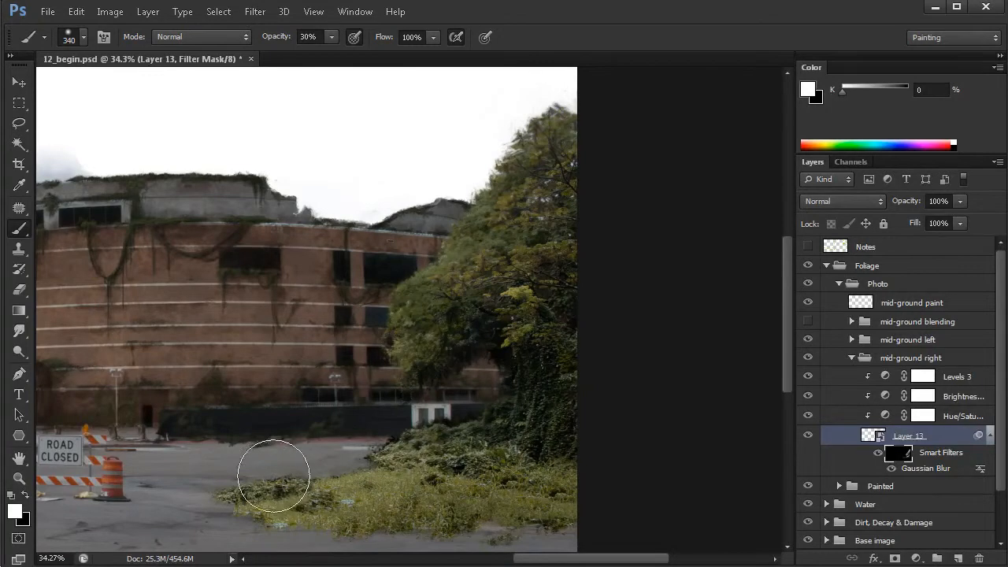
{"action": "left_click", "coordinate": [895, 458], "text": "alt"}
{"action": "left_click", "coordinate": [898, 458], "text": "alt"}
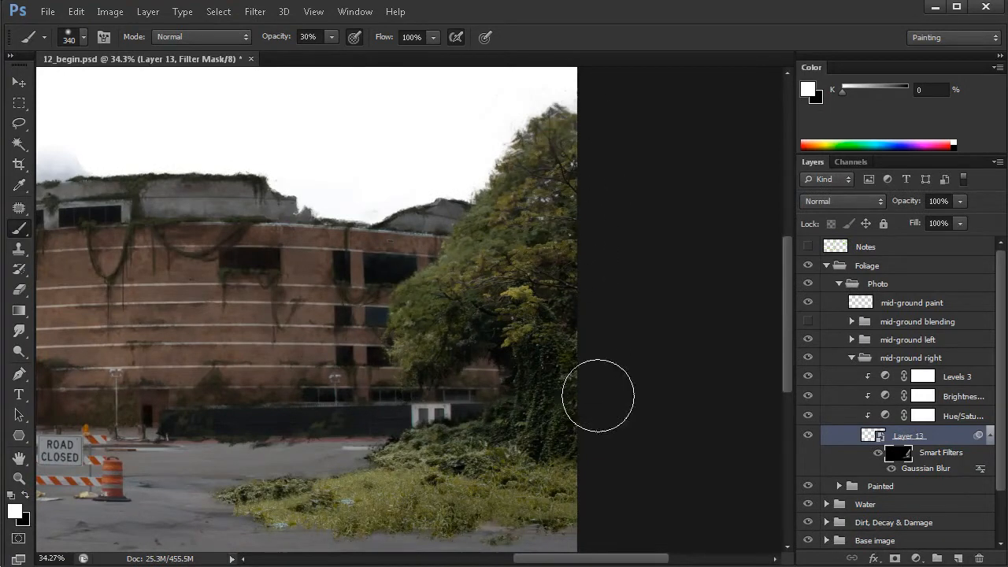
{"action": "left_click", "coordinate": [895, 458], "text": "alt"}
{"action": "left_click", "coordinate": [895, 455], "text": "alt"}
{"action": "left_click_drag", "start_coordinate": [501, 492], "coordinate": [499, 492]}
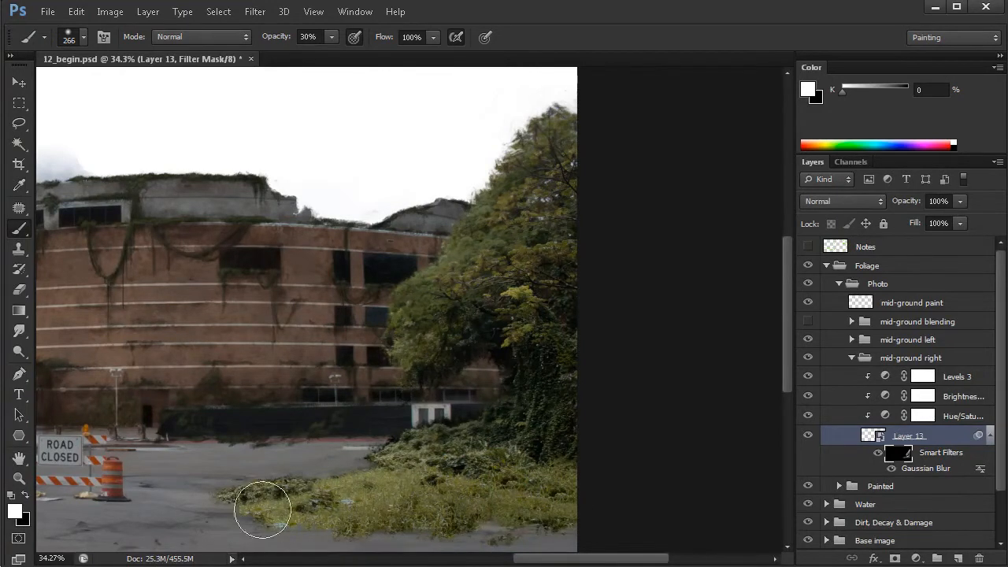
Examine the blurred tree, shrubs and grass edge up close and against the whole painting
{"action": "left_click_drag", "start_coordinate": [539, 403], "coordinate": [596, 398]}
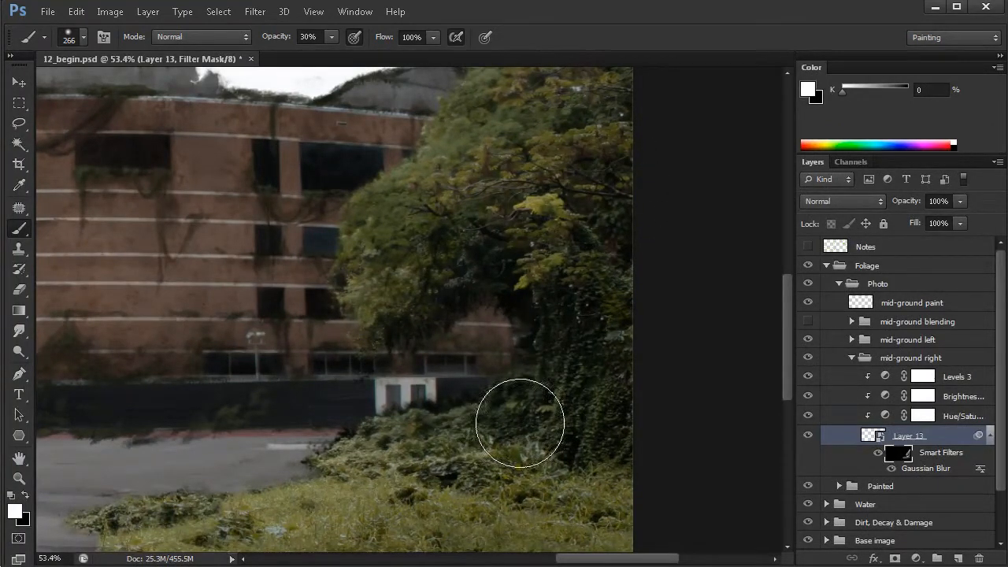
{"action": "mouse_move", "coordinate": [455, 428]}
{"action": "left_mouse_down"}
{"action": "mouse_move", "coordinate": [499, 405]}
{"action": "mouse_move", "coordinate": [526, 370]}
{"action": "left_mouse_up"}
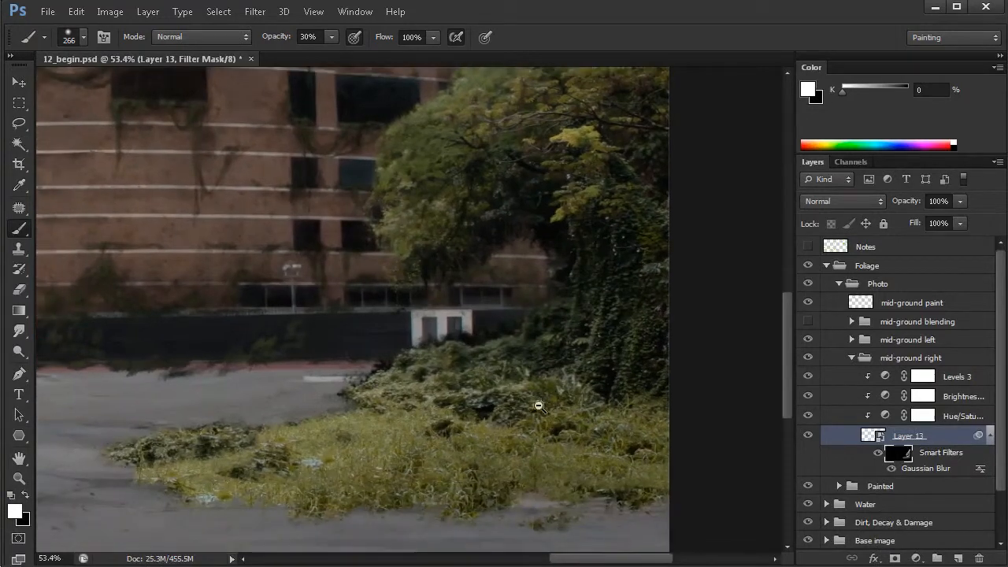
{"action": "left_click_drag", "start_coordinate": [543, 404], "coordinate": [509, 407]}
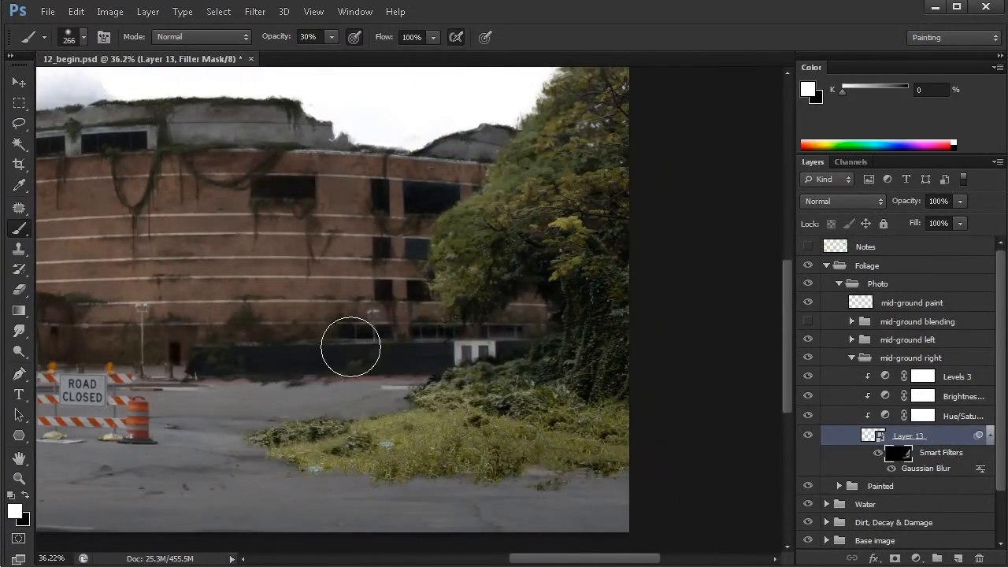
{"action": "mouse_move", "coordinate": [396, 365]}
{"action": "left_mouse_down"}
{"action": "mouse_move", "coordinate": [434, 371]}
{"action": "mouse_move", "coordinate": [468, 407]}
{"action": "mouse_move", "coordinate": [529, 427]}
{"action": "mouse_move", "coordinate": [491, 410]}
{"action": "mouse_move", "coordinate": [434, 405]}
{"action": "mouse_move", "coordinate": [405, 418]}
{"action": "mouse_move", "coordinate": [496, 400]}
{"action": "left_mouse_up"}
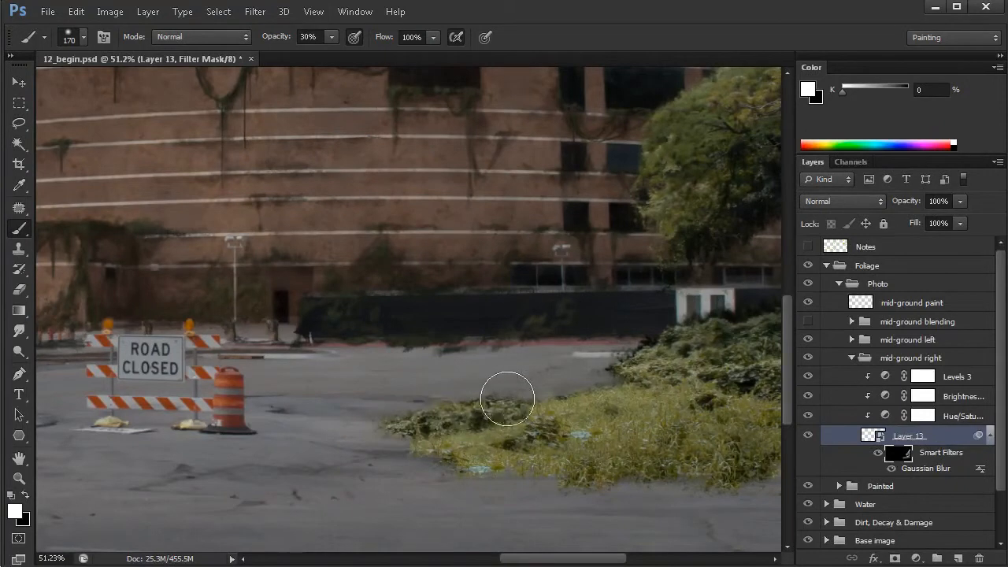
{"action": "left_click", "coordinate": [603, 423], "text": "alt"}
{"action": "left_click", "coordinate": [605, 422], "text": "alt"}
{"action": "left_click_drag", "start_coordinate": [610, 419], "coordinate": [580, 415]}
{"action": "left_click", "coordinate": [574, 426], "text": "alt"}
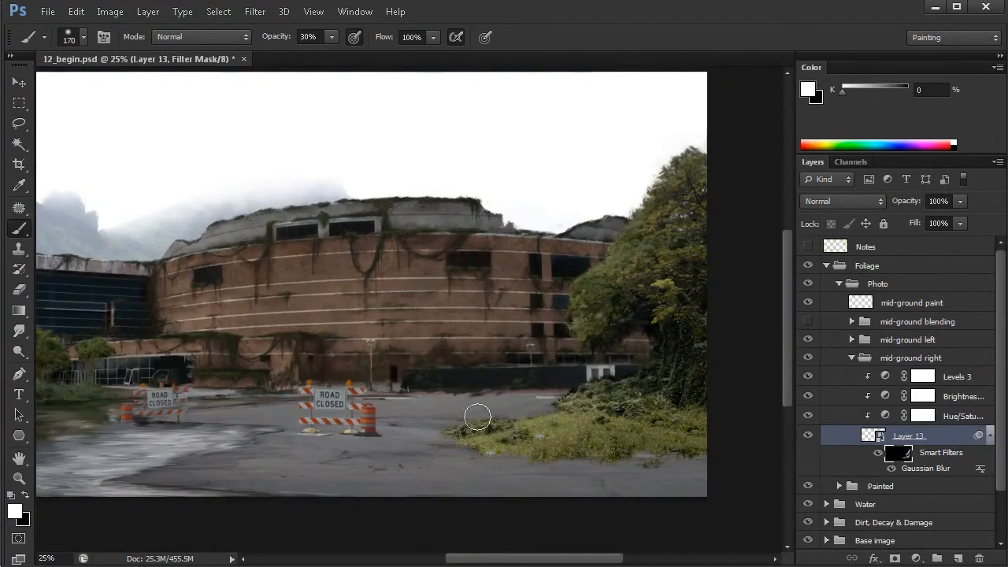
{"action": "mouse_move", "coordinate": [567, 427]}
{"action": "left_mouse_down"}
{"action": "mouse_move", "coordinate": [594, 416]}
{"action": "mouse_move", "coordinate": [590, 403]}
{"action": "left_mouse_up"}
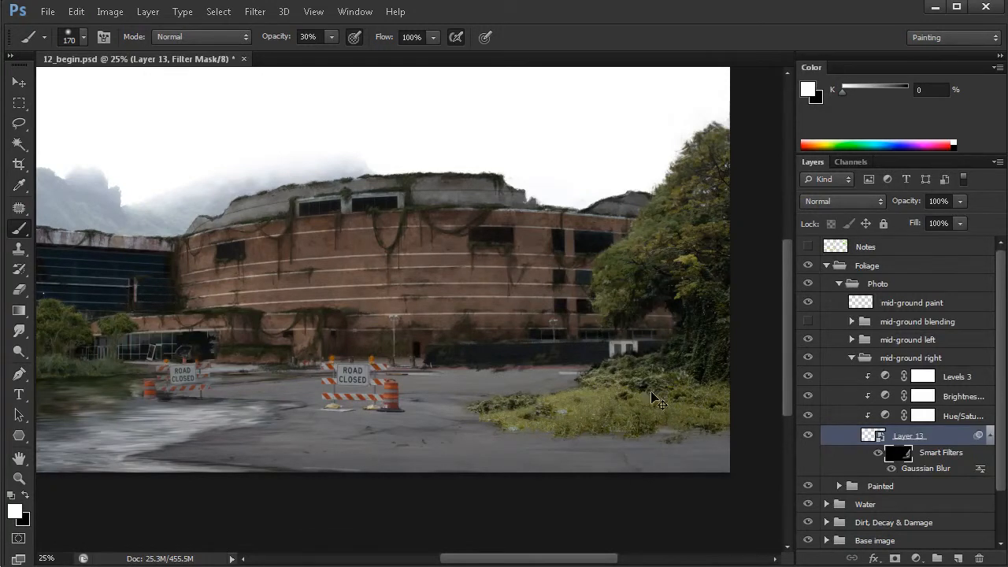
{"action": "left_click_drag", "start_coordinate": [475, 414], "coordinate": [525, 416]}
{"action": "left_click_drag", "start_coordinate": [489, 452], "coordinate": [527, 412]}
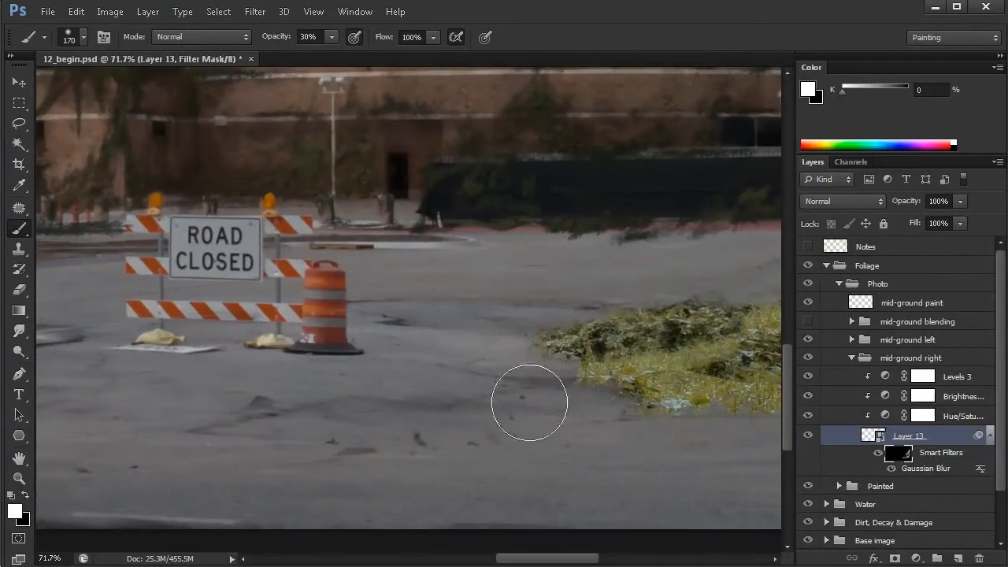
{"action": "left_click_drag", "start_coordinate": [398, 356], "coordinate": [418, 330]}
{"action": "left_click", "coordinate": [457, 384], "text": "alt"}
{"action": "left_click_drag", "start_coordinate": [481, 396], "coordinate": [526, 412]}
{"action": "left_click", "coordinate": [484, 398], "text": "alt"}
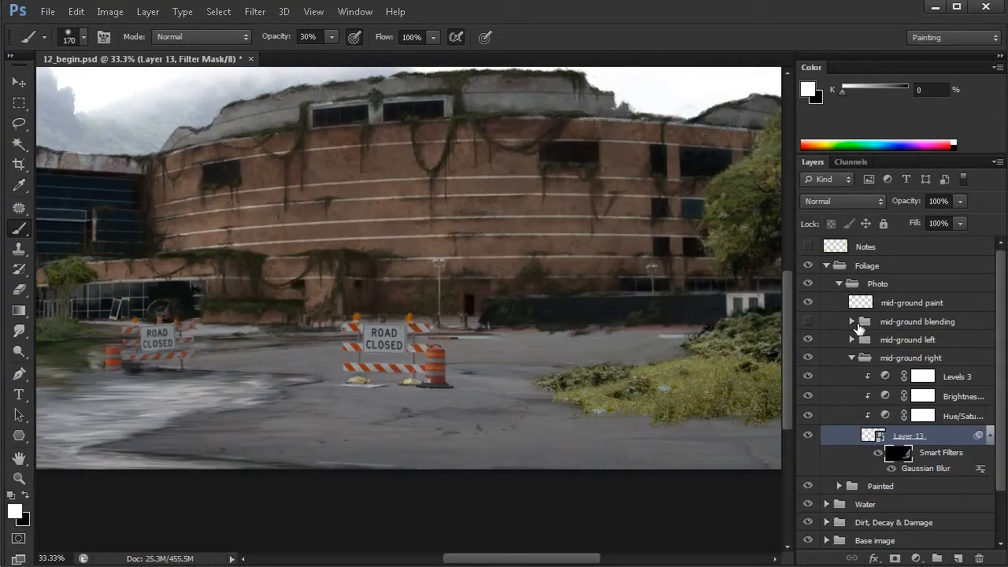
Show the mid-ground blending group and collapse the mid-ground right group
{"action": "left_click", "coordinate": [806, 323]}
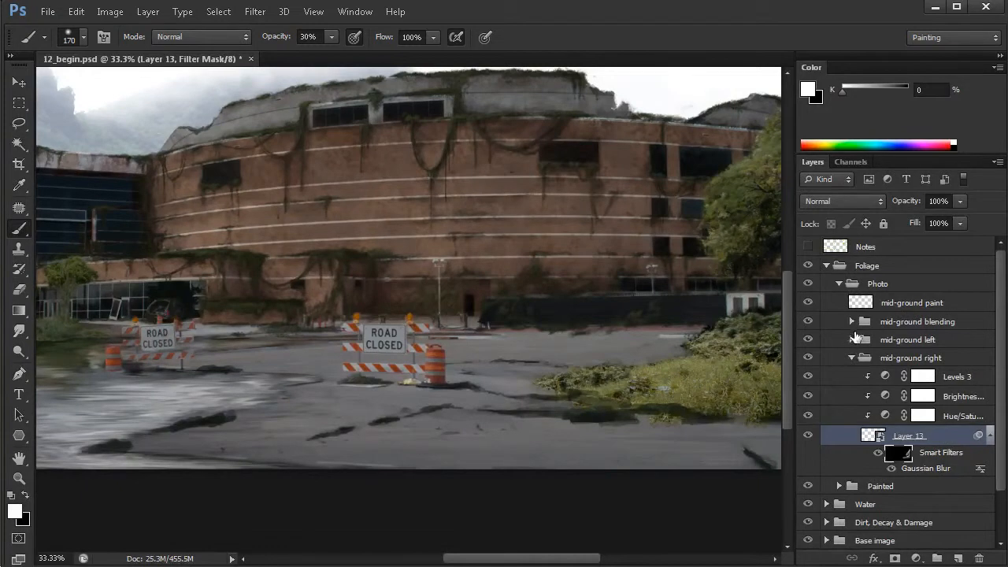
{"action": "left_click", "coordinate": [851, 358]}
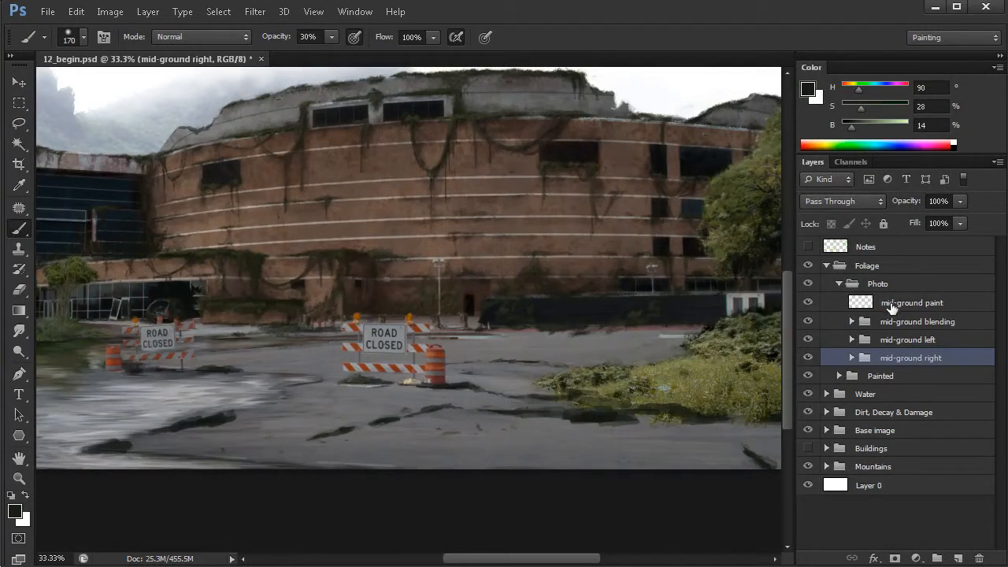
Move the mid-ground paint layer into the mid-ground blending group above the blocking layer, and select blocking
{"action": "left_click", "coordinate": [892, 306]}
{"action": "left_click", "coordinate": [852, 322]}
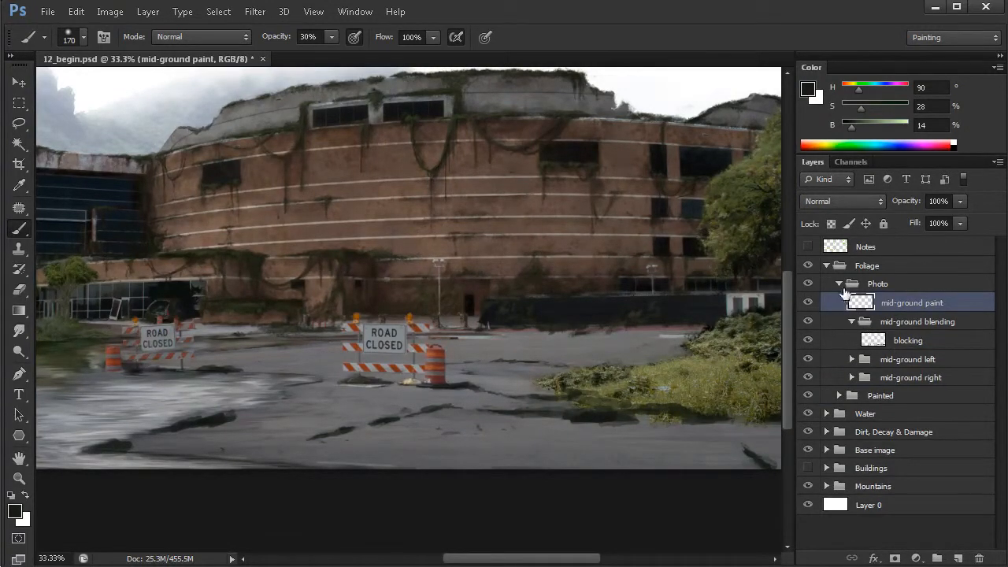
{"action": "left_click_drag", "start_coordinate": [887, 306], "coordinate": [903, 334]}
{"action": "left_click", "coordinate": [904, 345]}
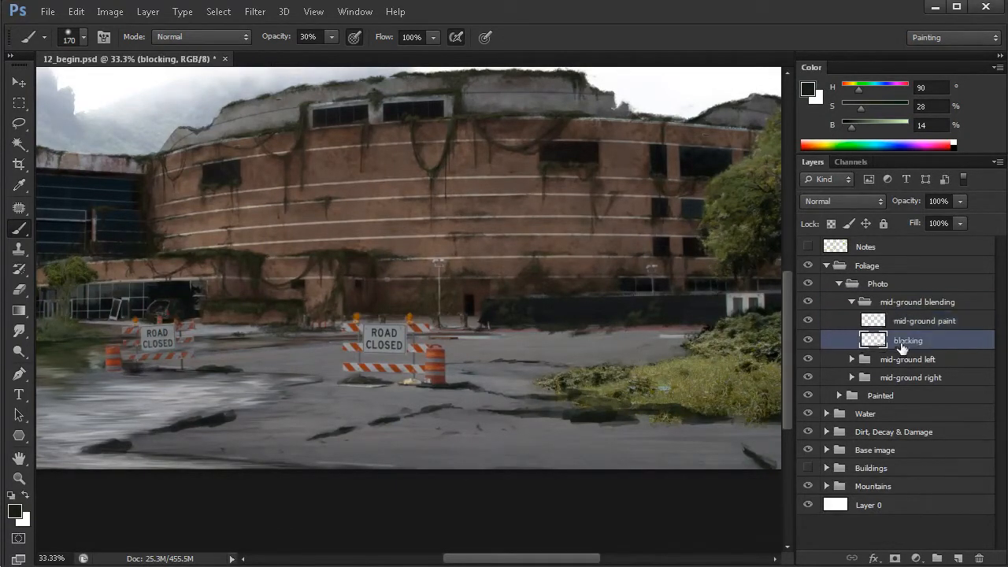
Examine the dark blocking strokes across the pavement cracks, the water's edge and under the grass
{"action": "scroll", "coordinate": [646, 383], "scroll_direction": "down", "scroll_amount": 3}
{"action": "scroll", "coordinate": [646, 382], "scroll_direction": "right", "scroll_amount": 2}
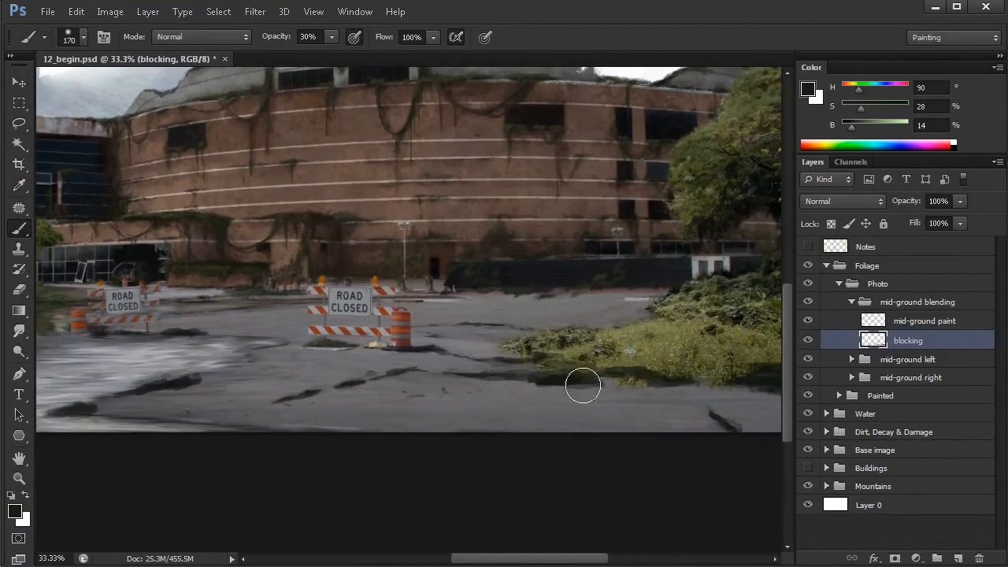
{"action": "left_click_drag", "start_coordinate": [659, 396], "coordinate": [587, 390]}
{"action": "left_click_drag", "start_coordinate": [270, 375], "coordinate": [530, 388]}
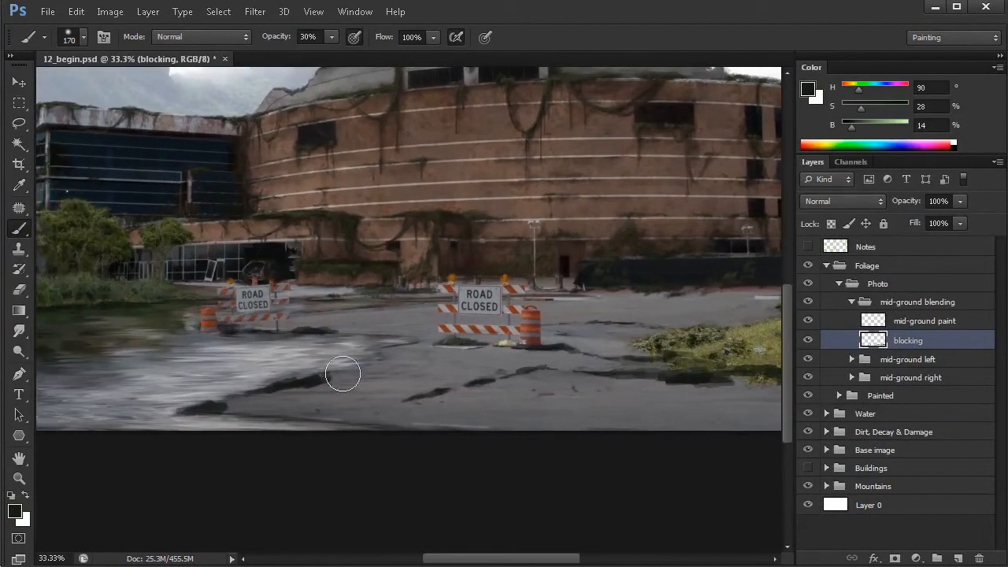
{"action": "left_click_drag", "start_coordinate": [290, 382], "coordinate": [377, 392]}
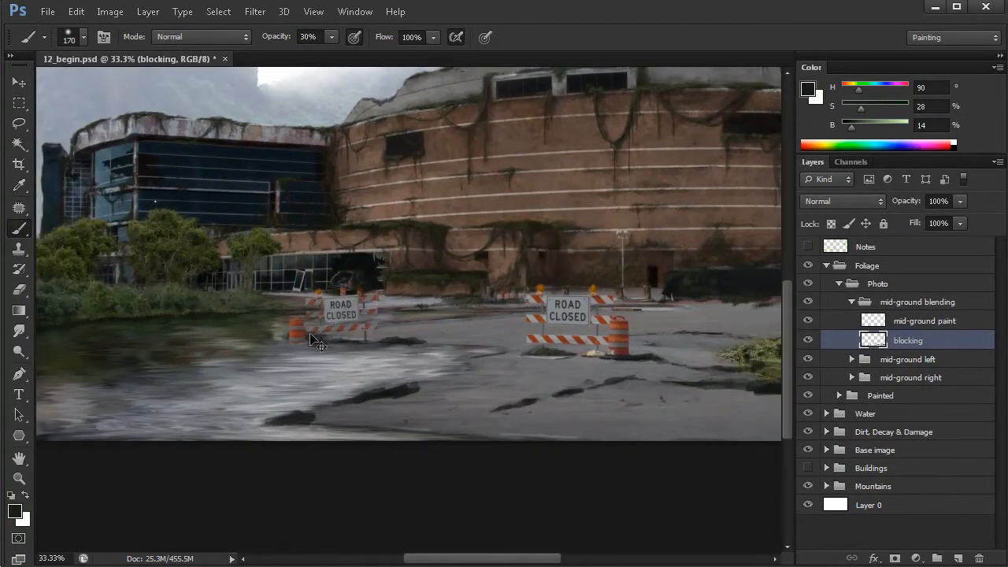
{"action": "left_click_drag", "start_coordinate": [567, 362], "coordinate": [486, 355]}
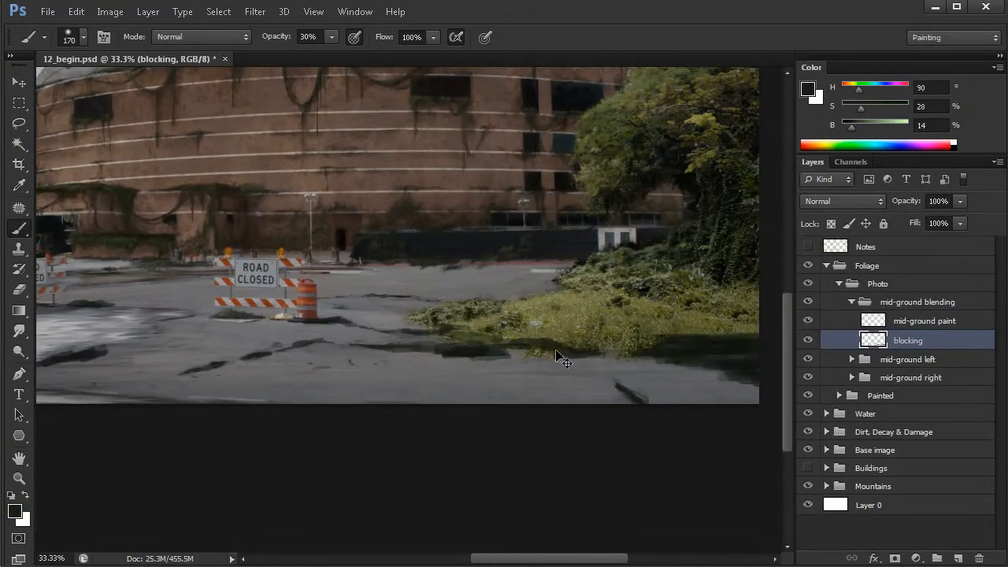
{"action": "left_click_drag", "start_coordinate": [481, 297], "coordinate": [581, 345]}
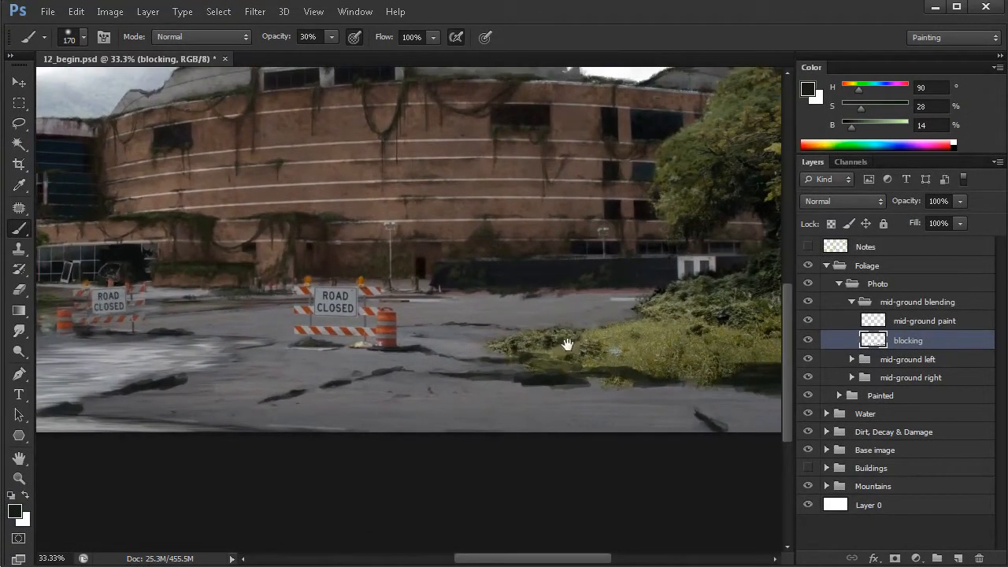
{"action": "scroll", "coordinate": [582, 345], "scroll_direction": "down", "scroll_amount": 1}
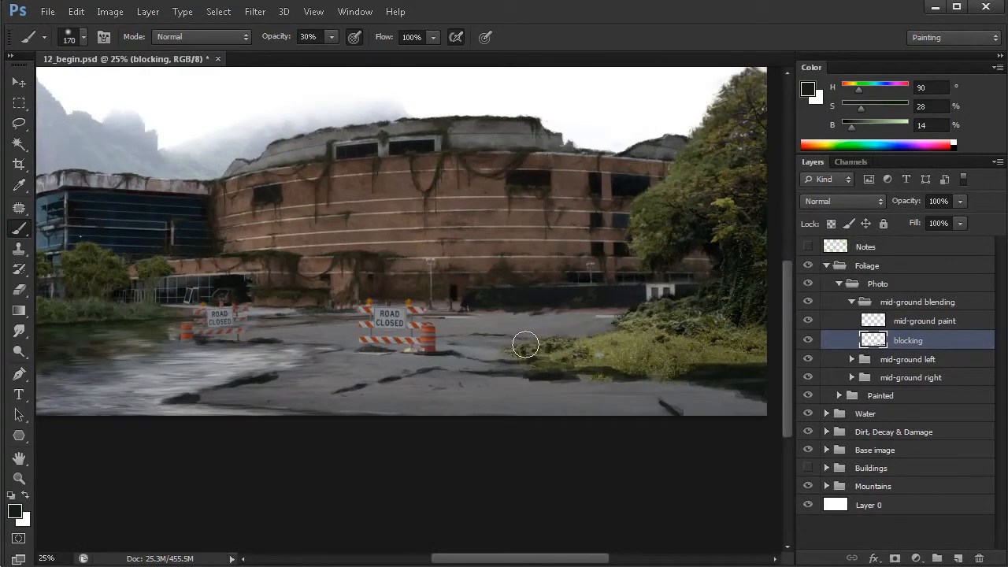